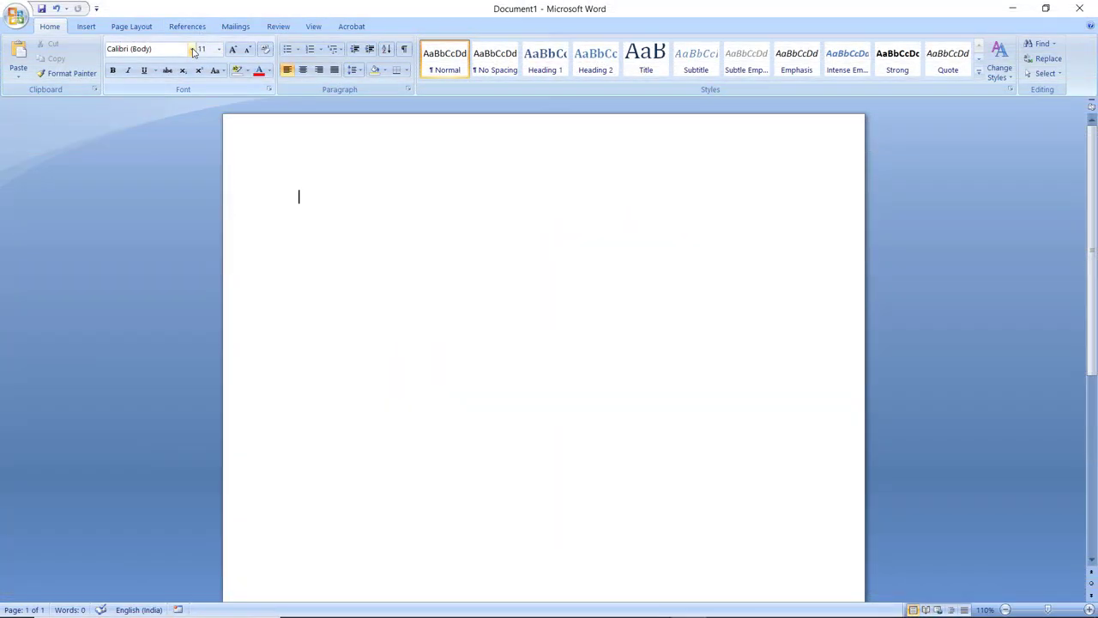
# Set the font to Preeti at size 16 and paste in the Nepali welcome line
pyautogui.click(192, 49)
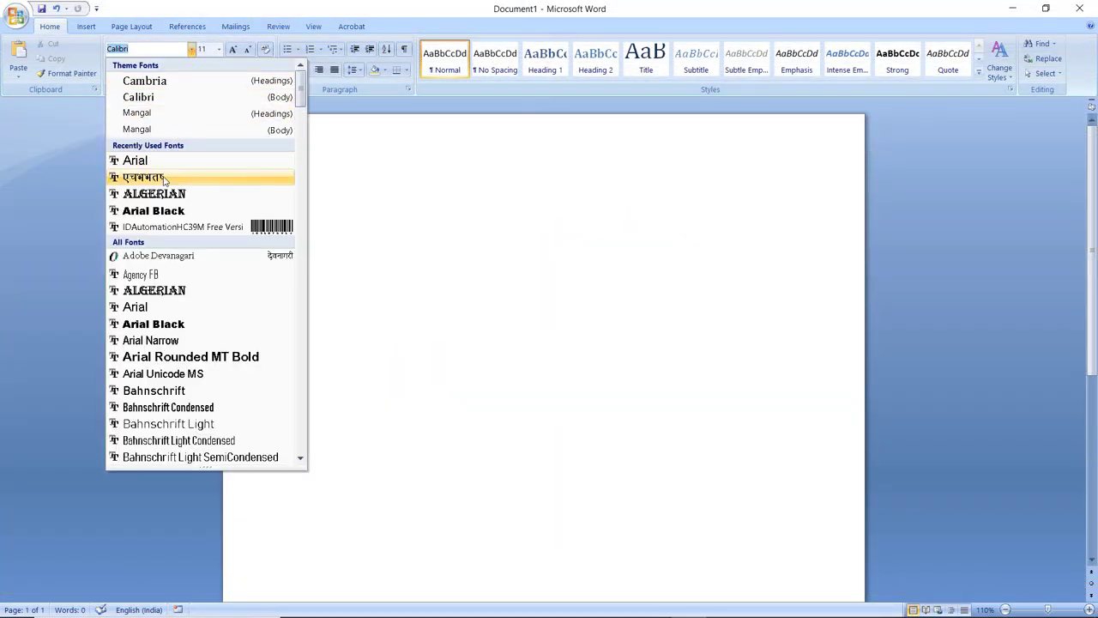
pyautogui.click(164, 178)
pyautogui.click(219, 53)
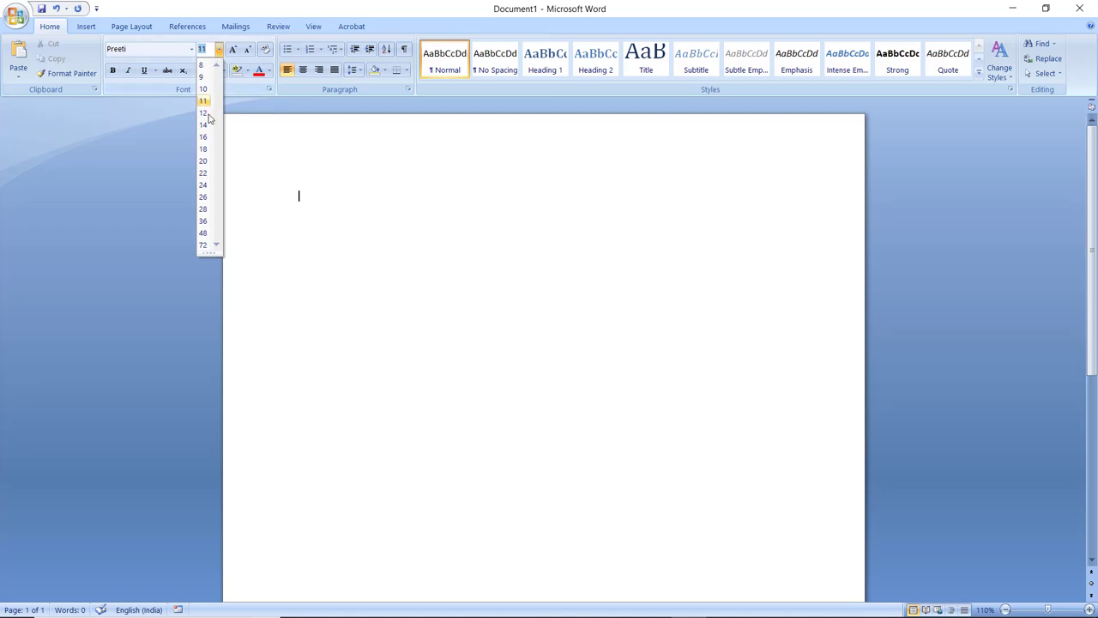
pyautogui.click(206, 143)
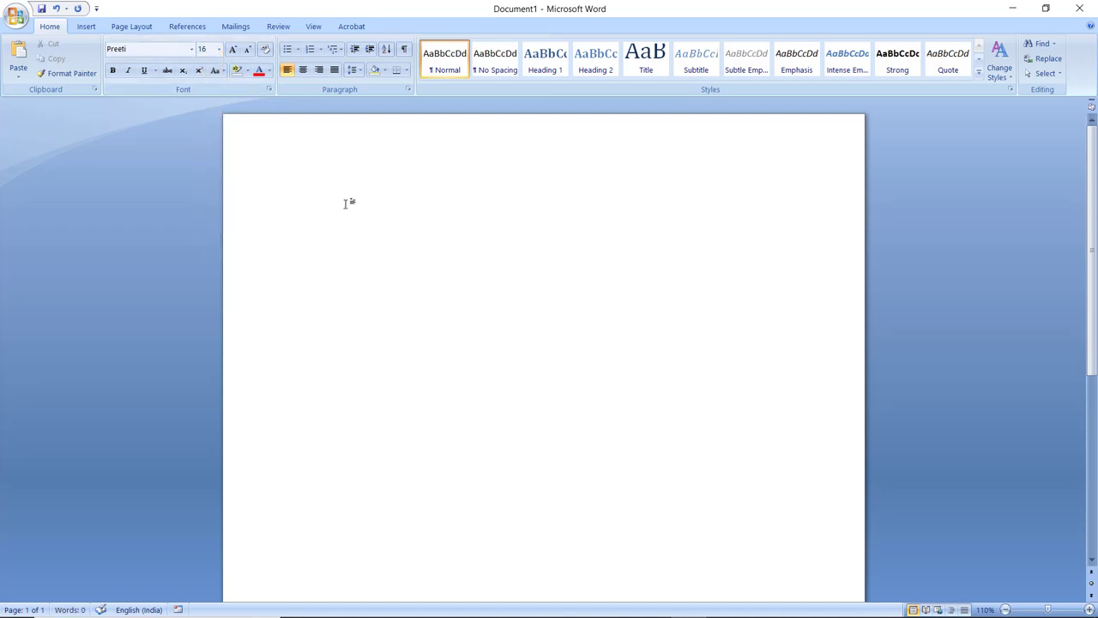
pyautogui.hotkey('ctrl', 'v')
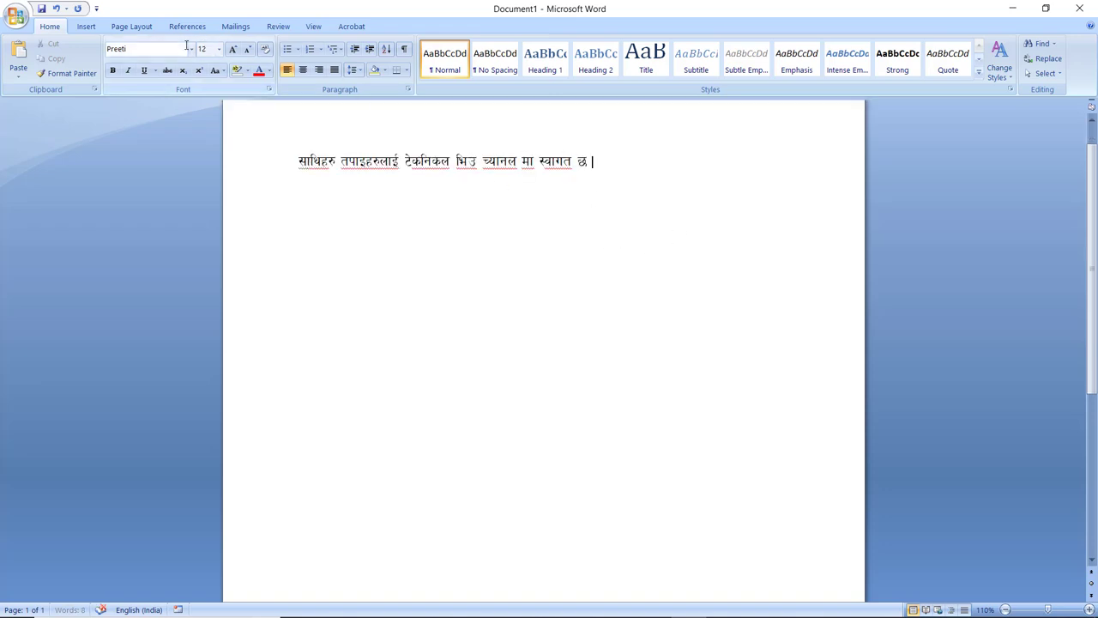
# Switch the font to Arial and type 'Welcome to Technical View Chann'
pyautogui.click(192, 51)
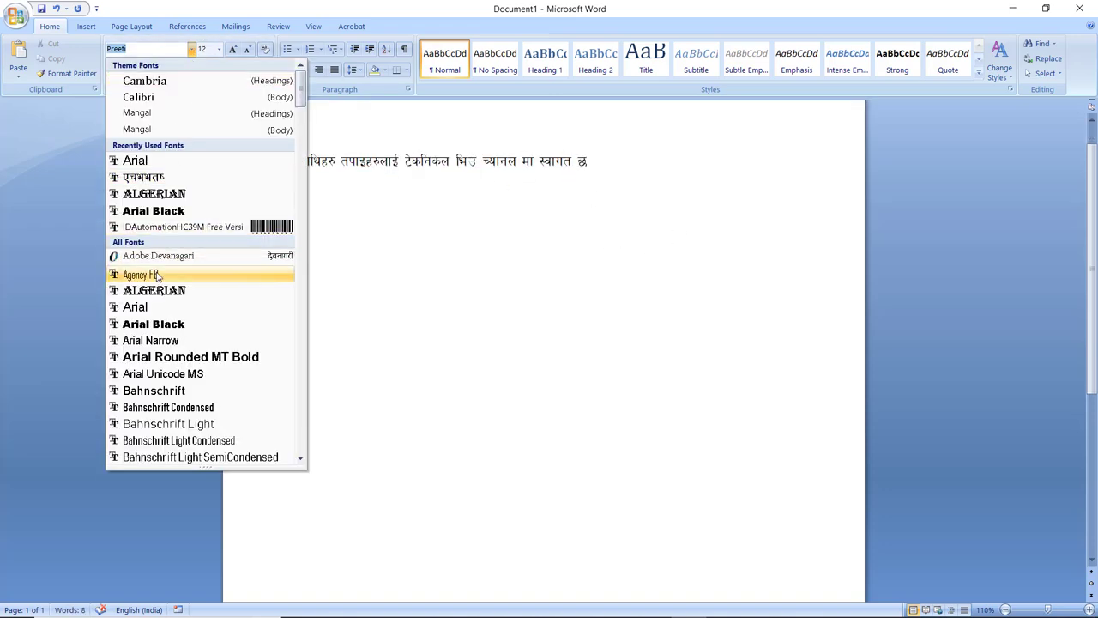
pyautogui.click(147, 307)
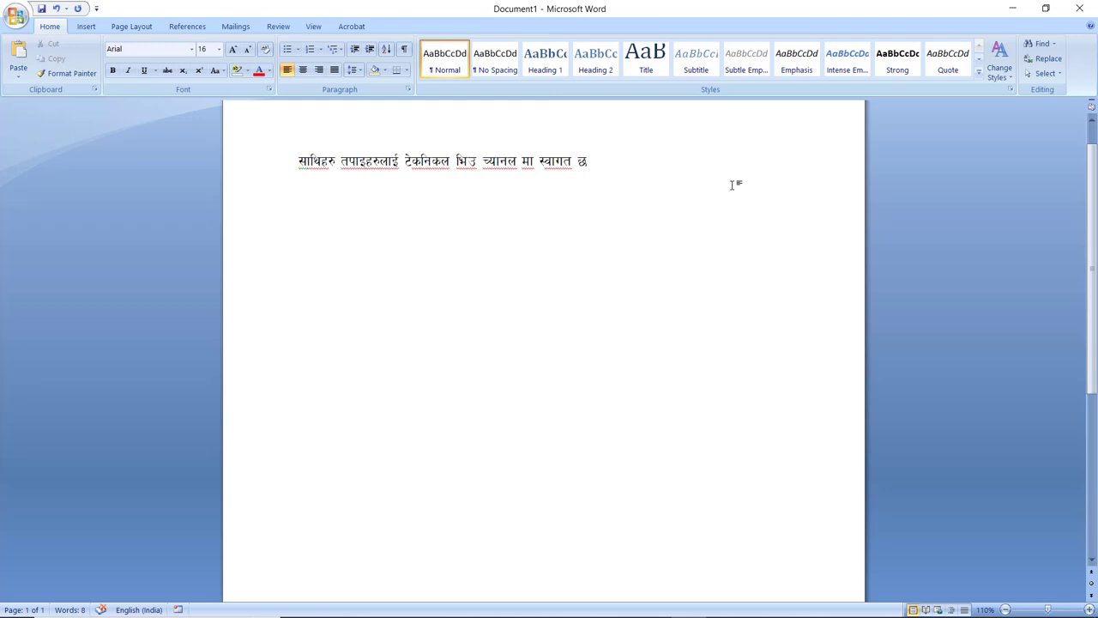
pyautogui.write('Wel')
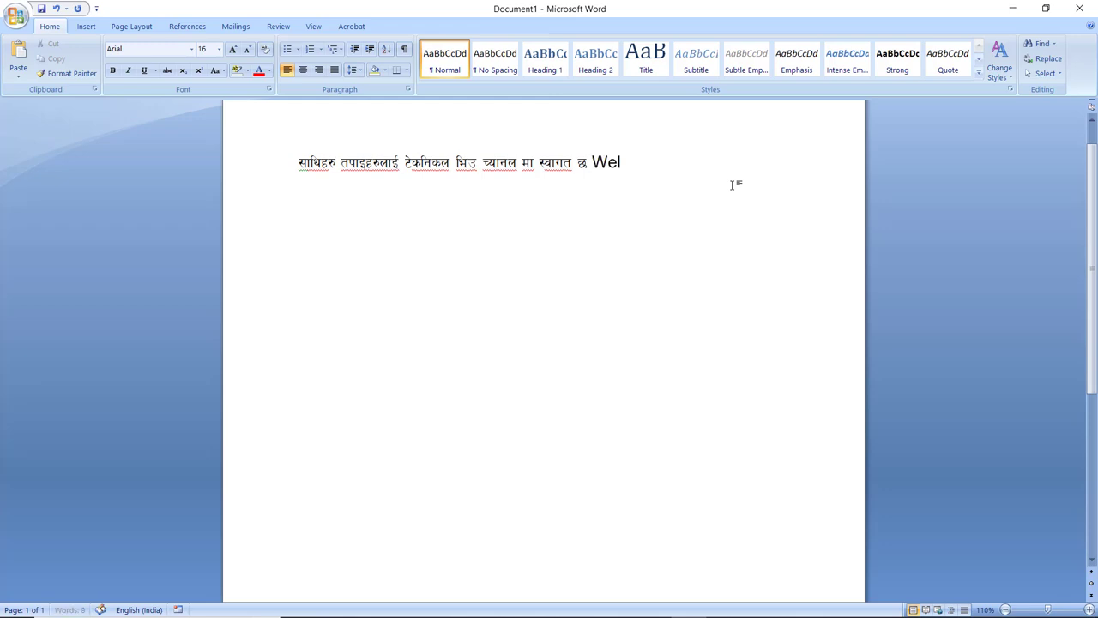
pyautogui.write('come to Tec')
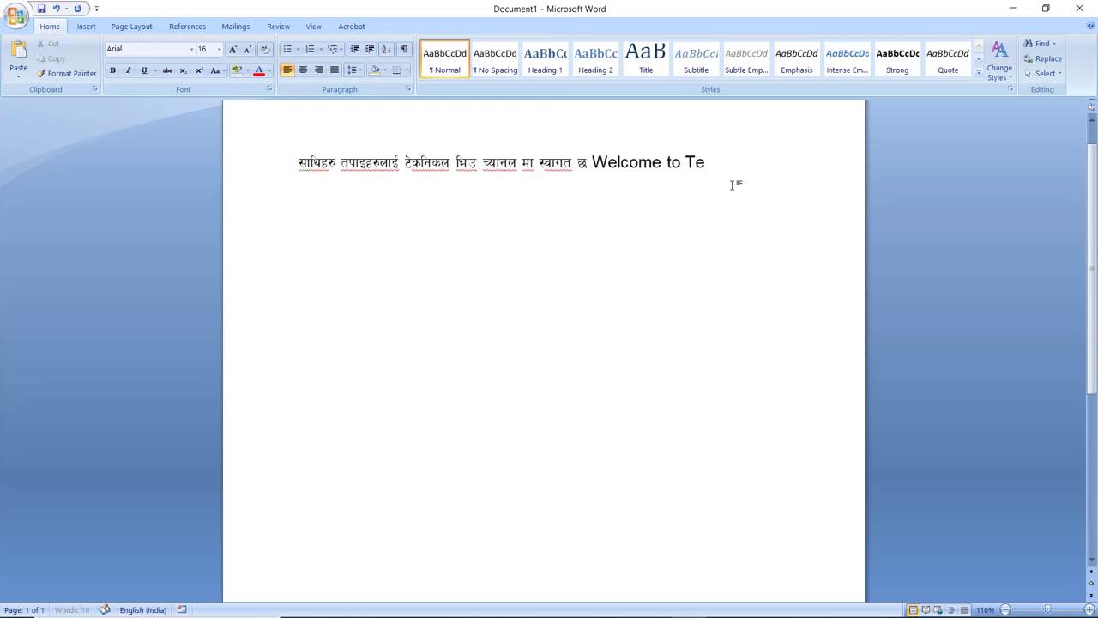
pyautogui.write('hnical')
pyautogui.write(' View Chann')
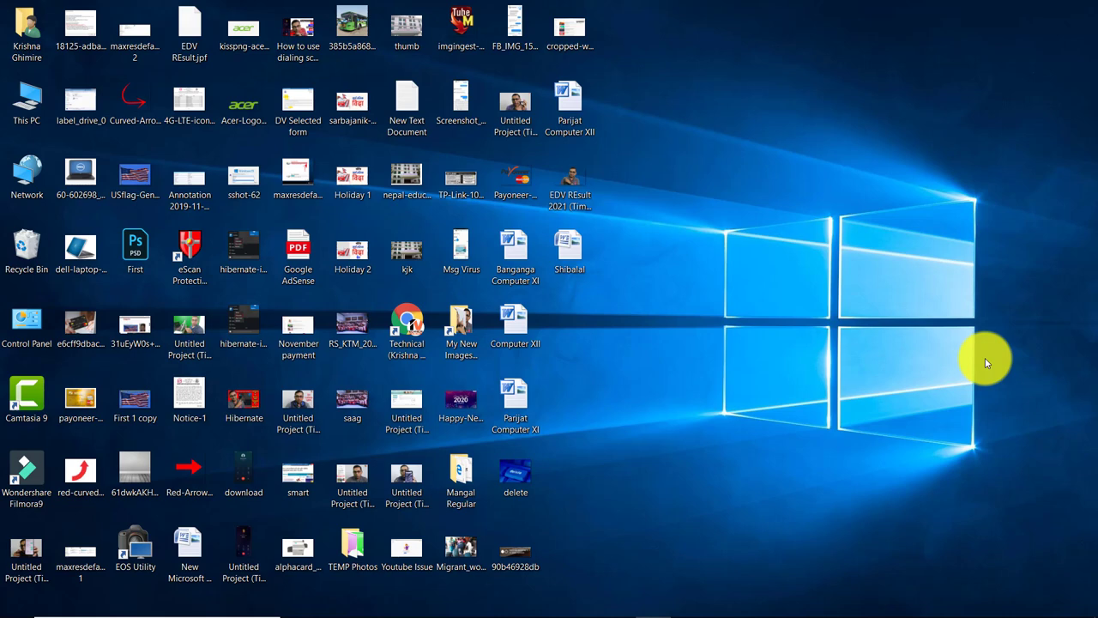
# In the Start menu app list, expand the Microsoft Office group
pyautogui.moveTo(7, 609)
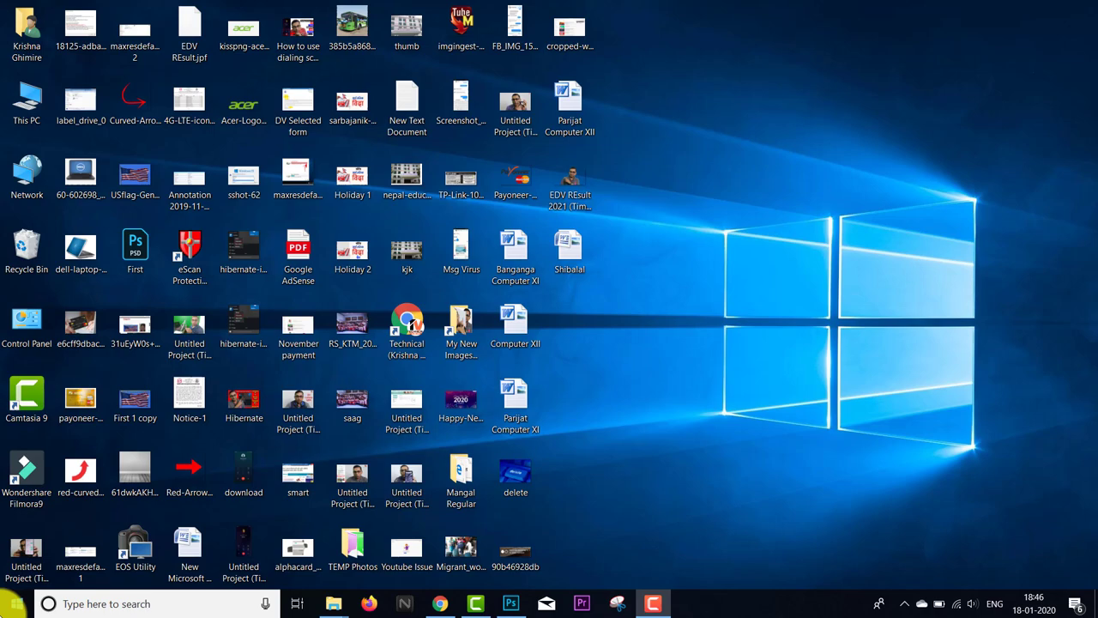
pyautogui.click(16, 606)
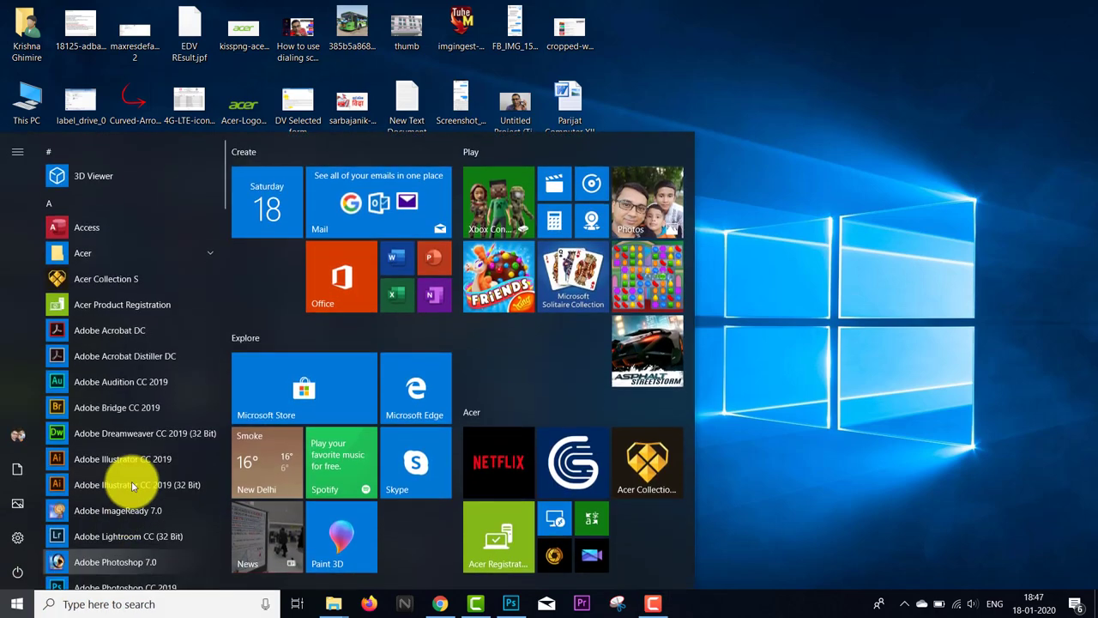
pyautogui.scroll(-2, 109, 307)
pyautogui.scroll(-2, 109, 307)
pyautogui.scroll(-2, 107, 323)
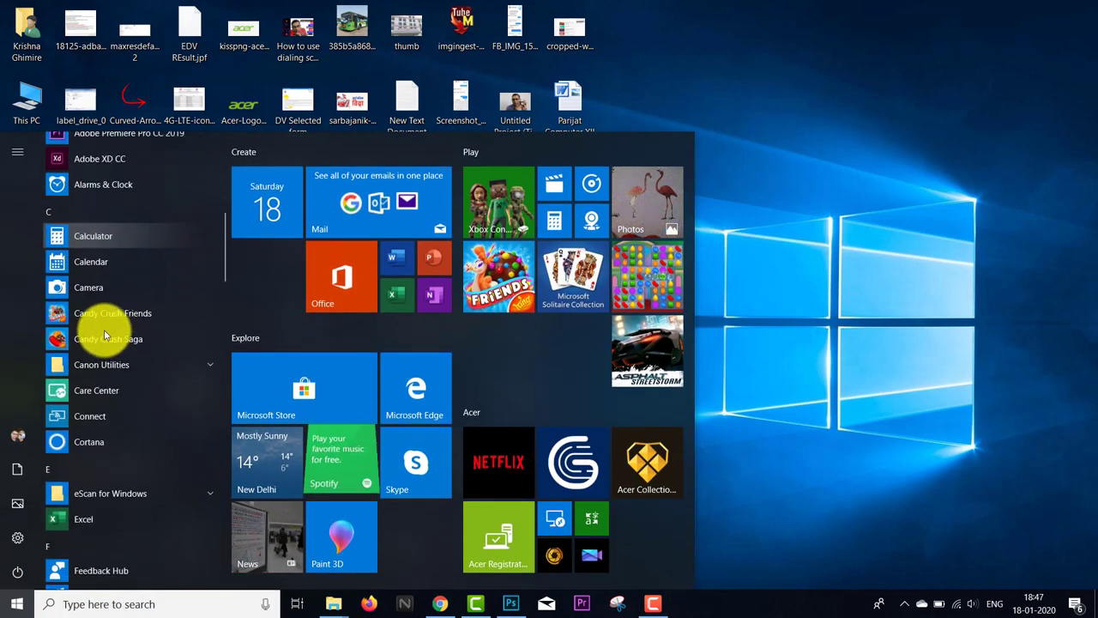
pyautogui.scroll(-2, 100, 326)
pyautogui.scroll(-1, 102, 347)
pyautogui.scroll(-2, 107, 358)
pyautogui.scroll(-2, 106, 357)
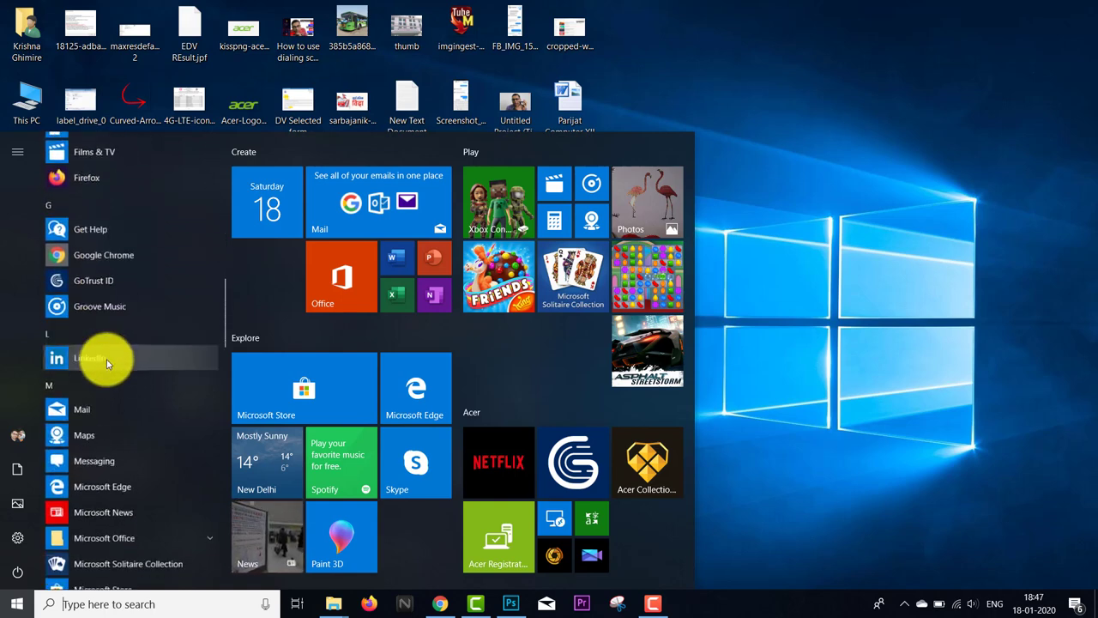
pyautogui.scroll(-1, 106, 360)
pyautogui.scroll(-2, 107, 364)
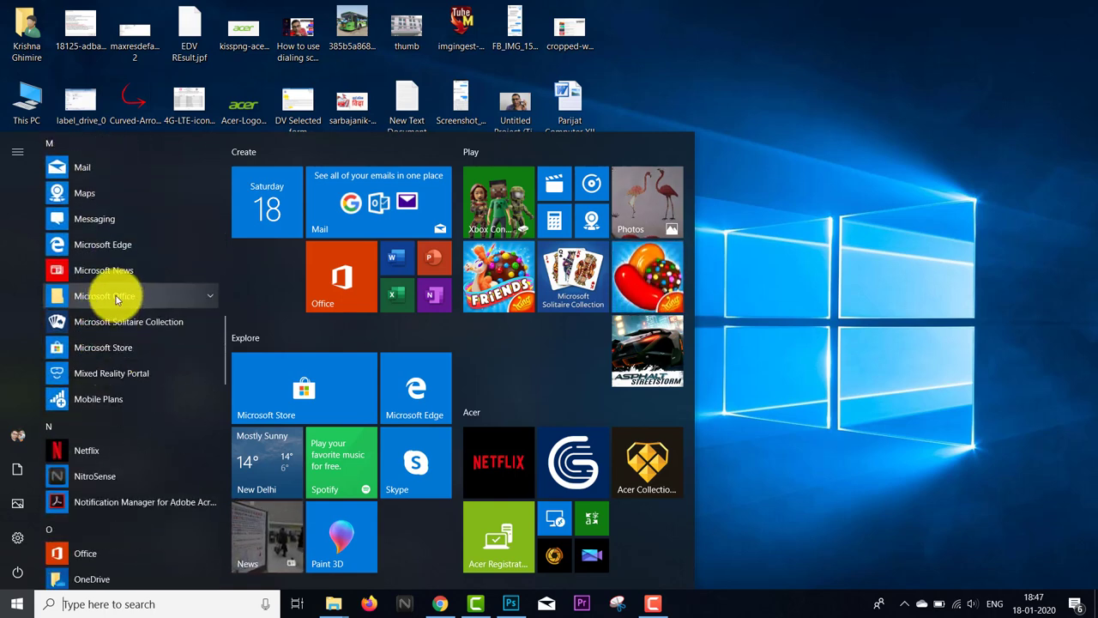
pyautogui.click(117, 299)
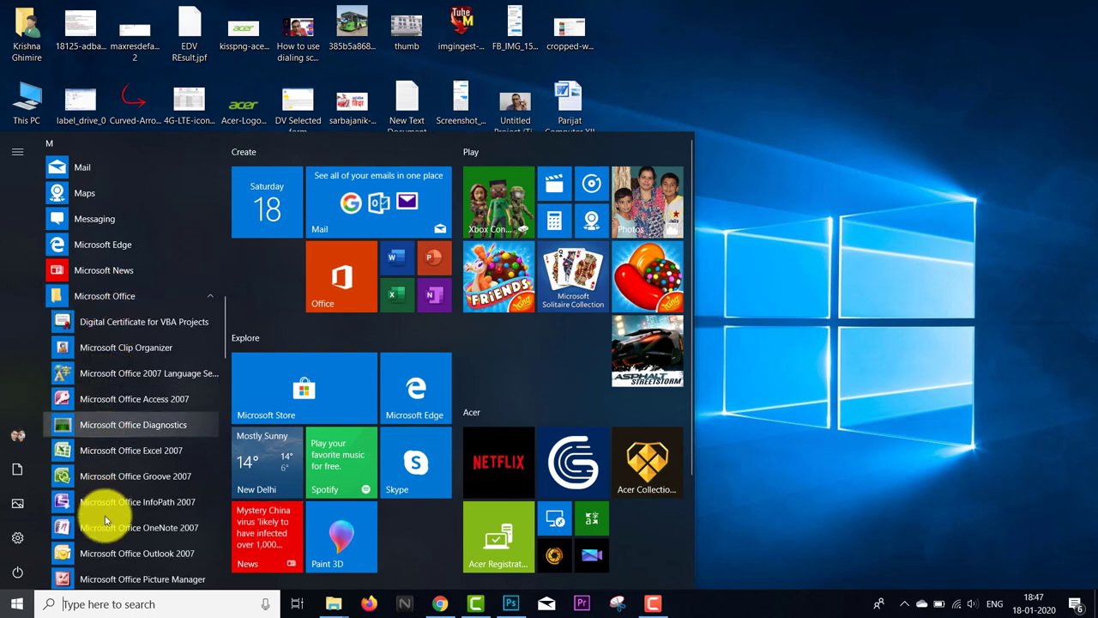
# Launch Microsoft Office Word 2007 from the Microsoft Office group
pyautogui.scroll(-1, 109, 541)
pyautogui.scroll(-2, 108, 541)
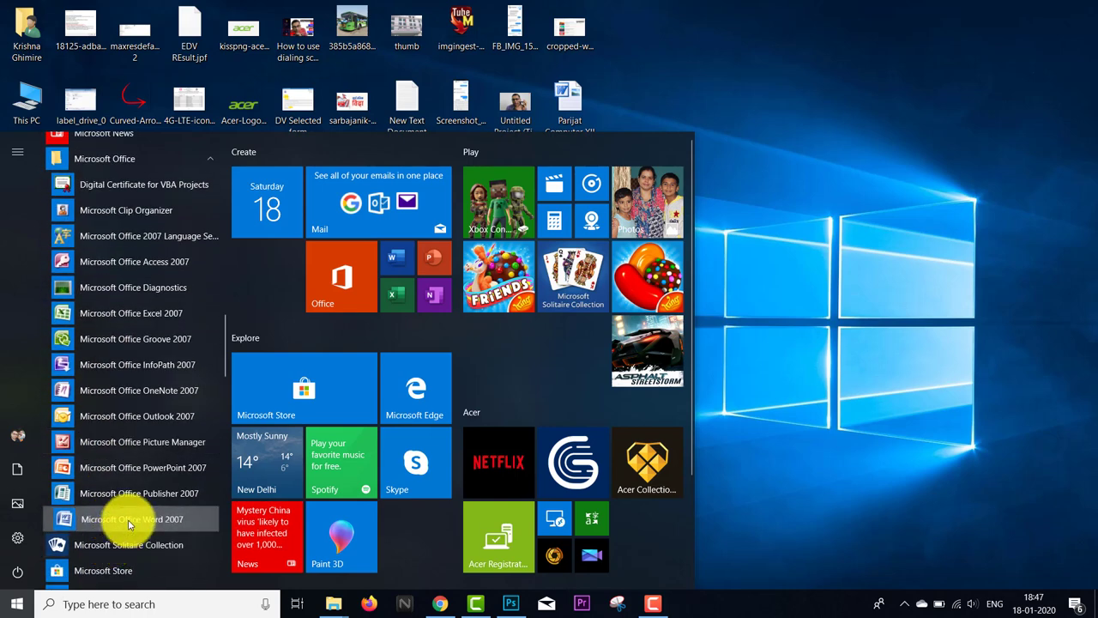
pyautogui.click(128, 519)
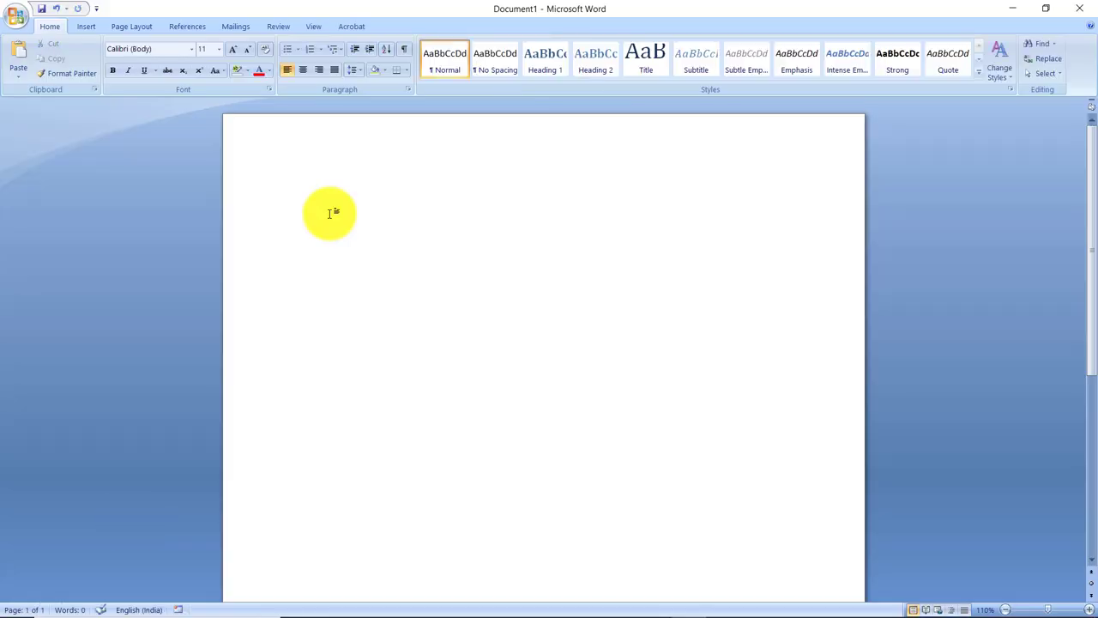
# Set the font to Preeti at size 16
pyautogui.click(191, 49)
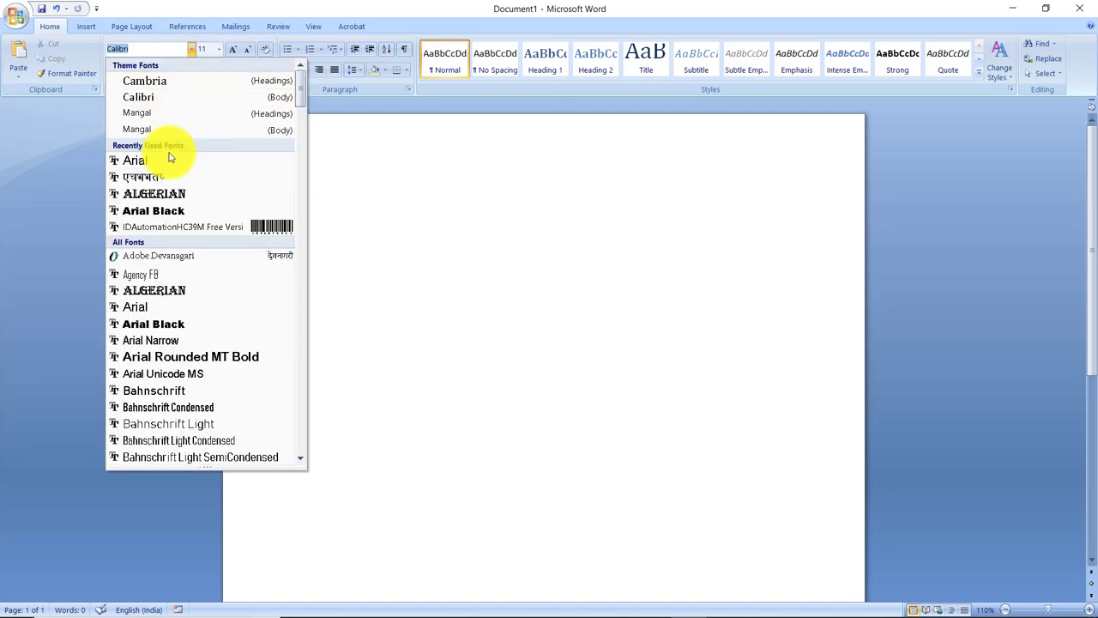
pyautogui.click(158, 176)
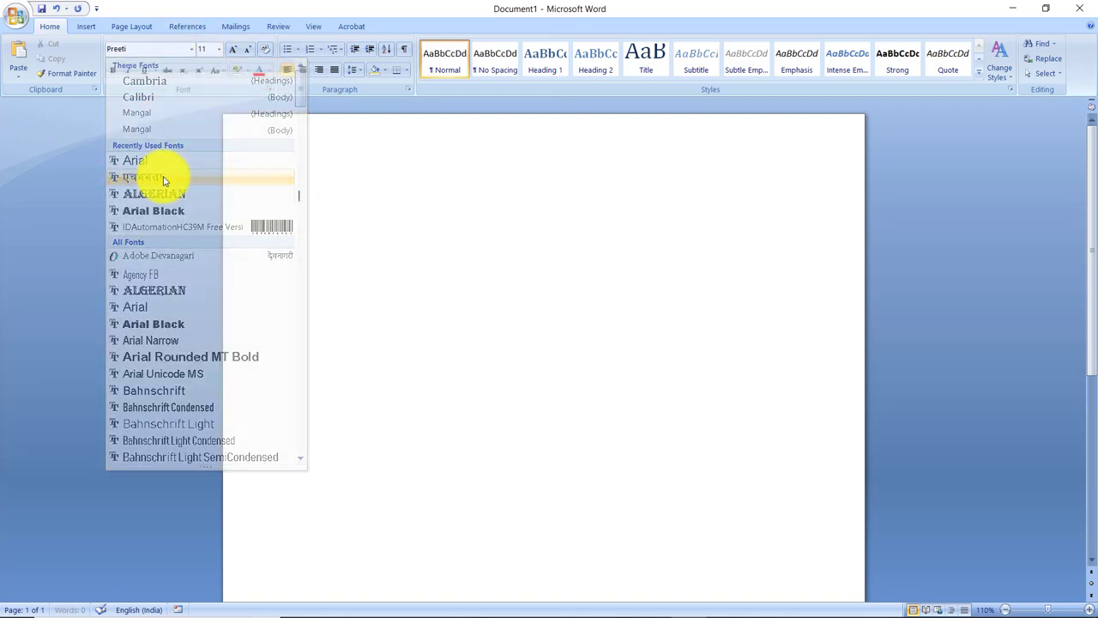
pyautogui.click(219, 49)
pyautogui.click(204, 139)
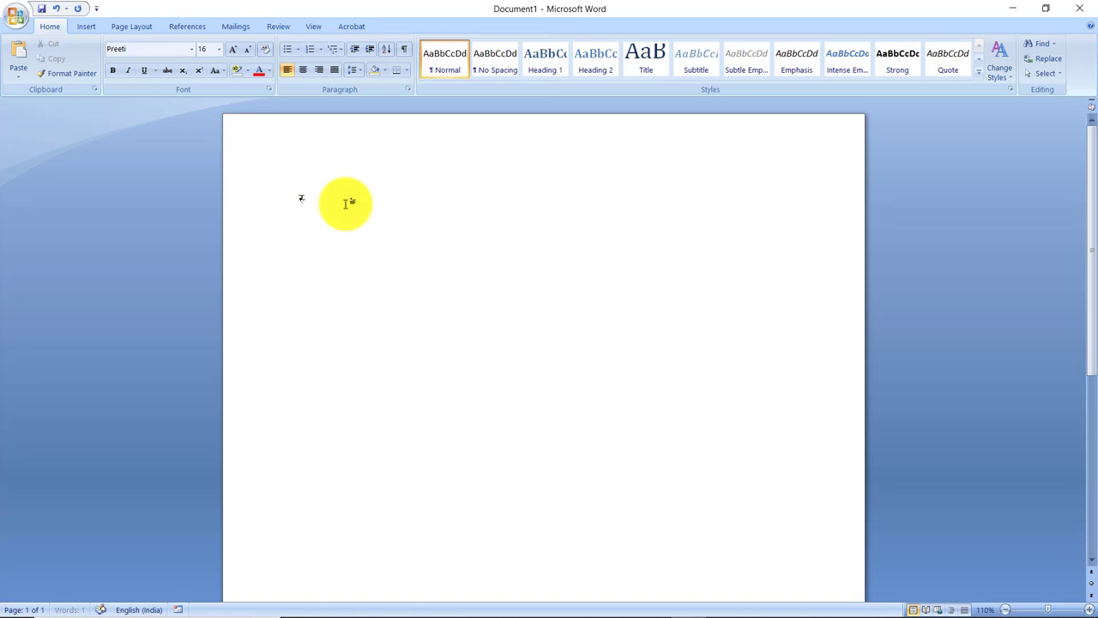
# Type the Nepali welcome sentence with Preeti key mappings, correcting a typo
pyautogui.write('f')
pyautogui.write(';a}')
pyautogui.write('nfO{')
pyautogui.write('6')
pyautogui.press('BackSpace')
pyautogui.press('BackSpace')
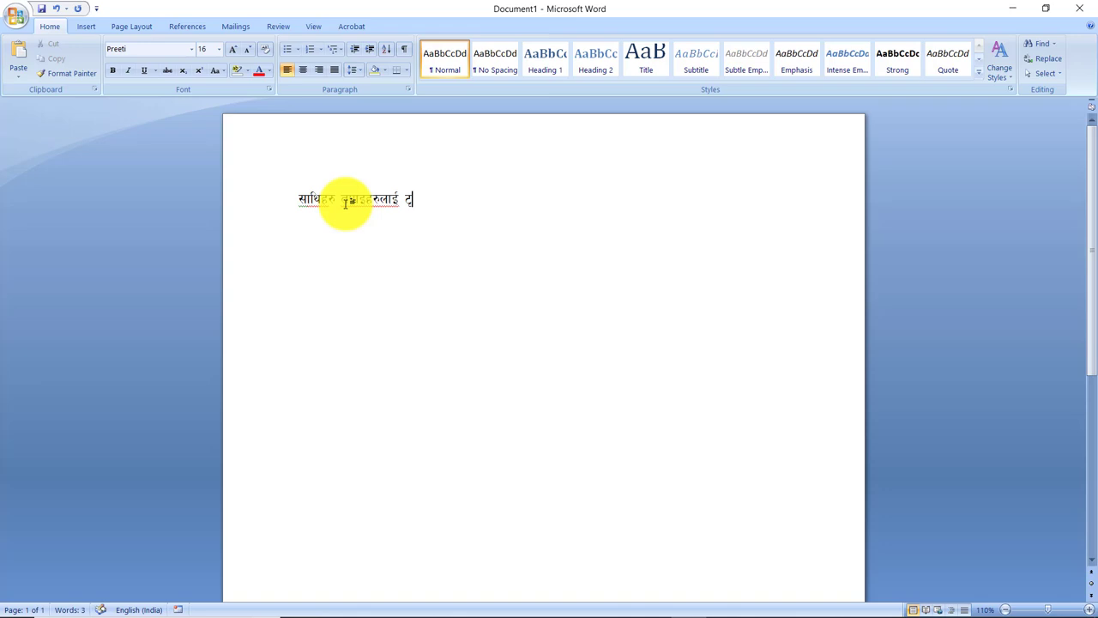
pyautogui.write(']Slg')
pyautogui.write('n')
pyautogui.write(' lep r')
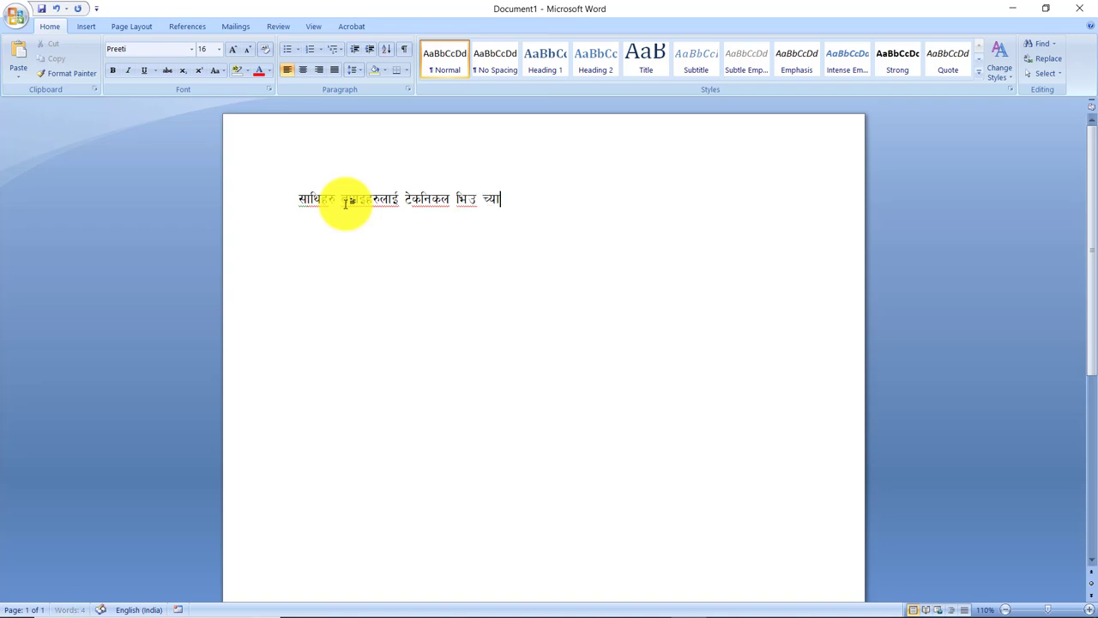
pyautogui.write('n g')
pyautogui.write('ut 5')
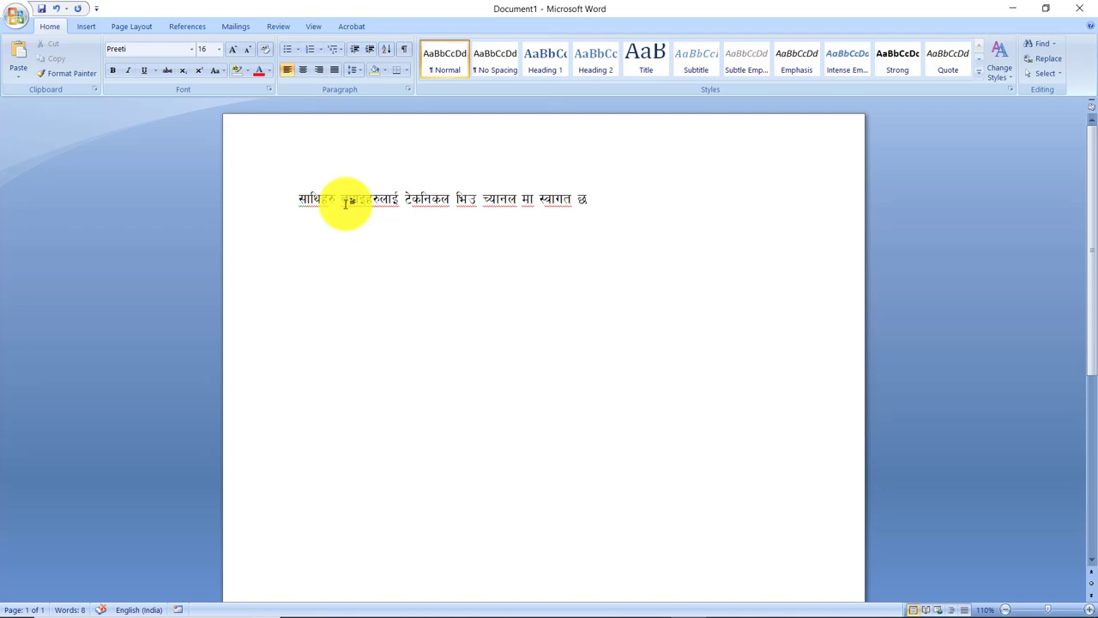
# Switch the font to Arial and type 'Welcome to Technical View Ch' after the Nepali text
pyautogui.click(190, 50)
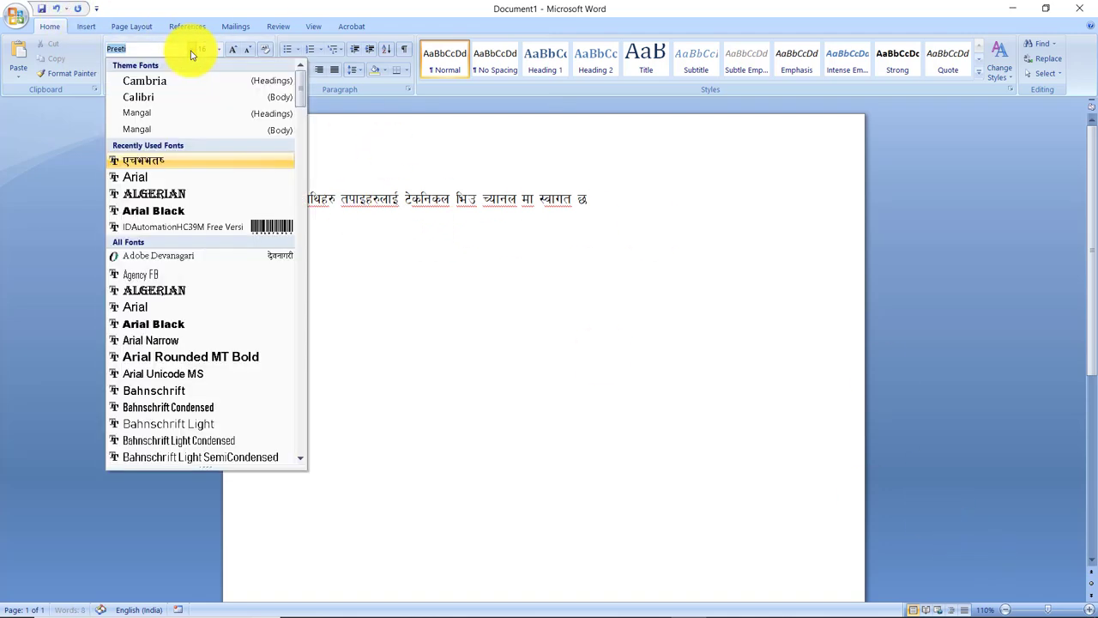
pyautogui.click(150, 308)
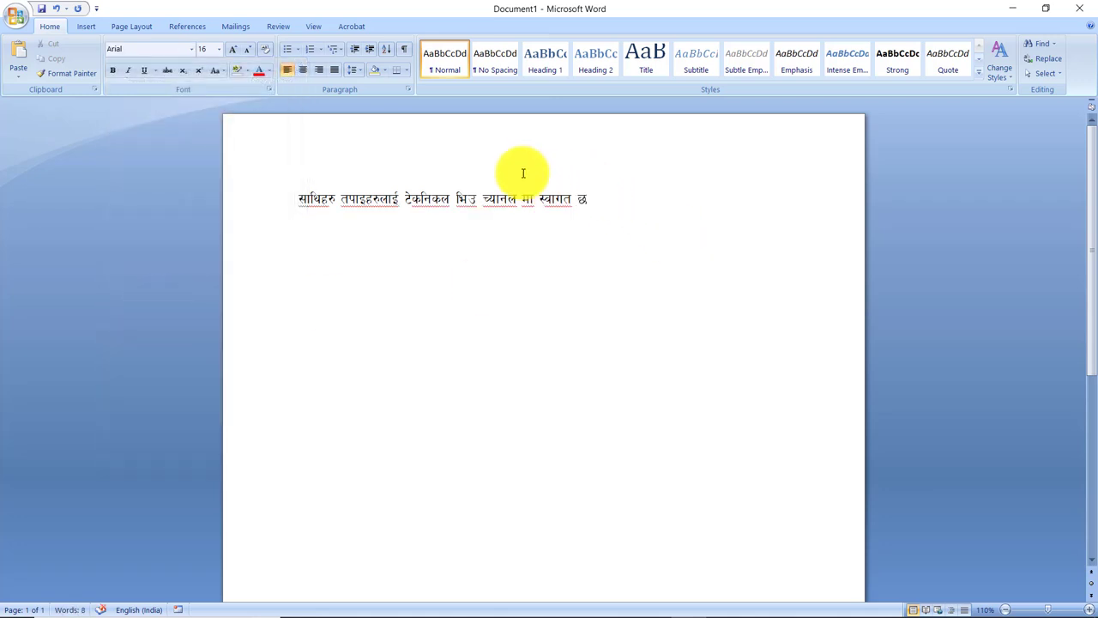
pyautogui.click(218, 49)
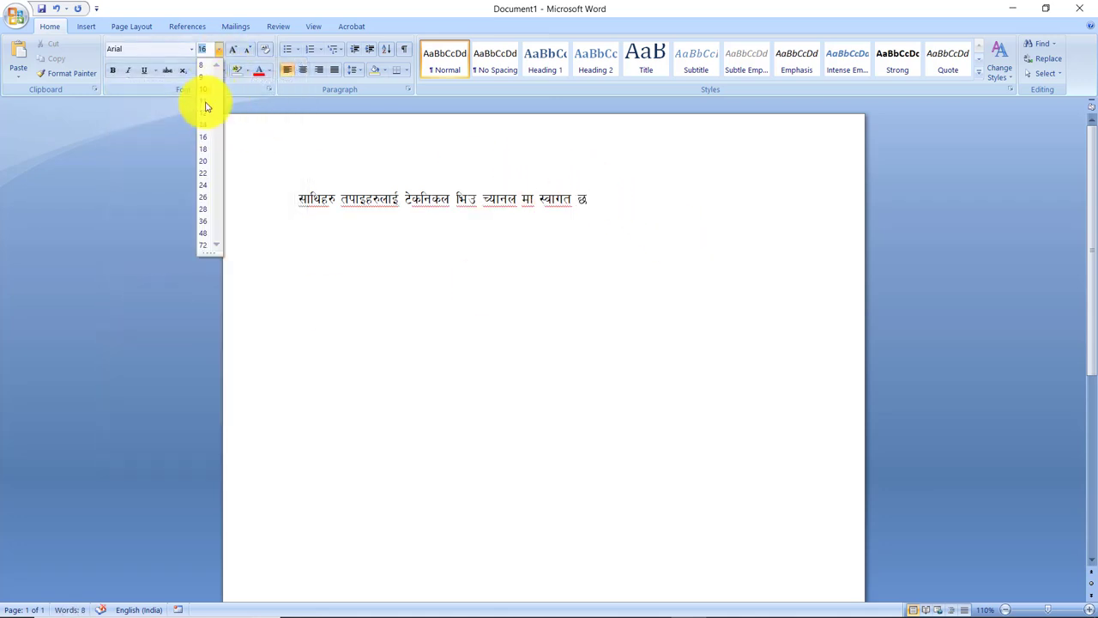
pyautogui.click(600, 196)
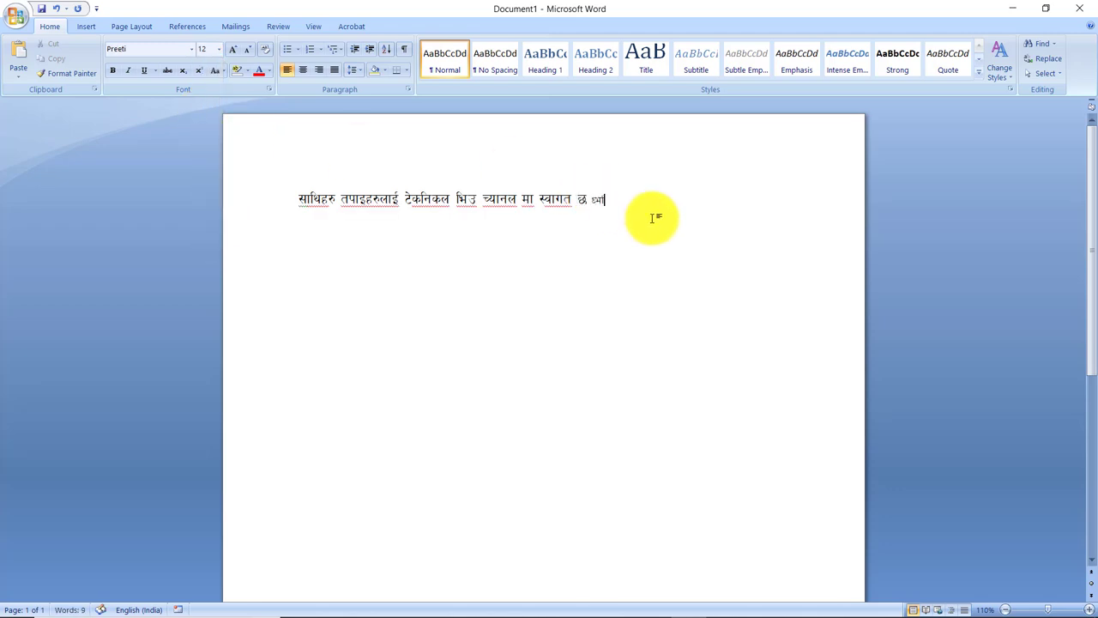
pyautogui.scroll(-1, 654, 218)
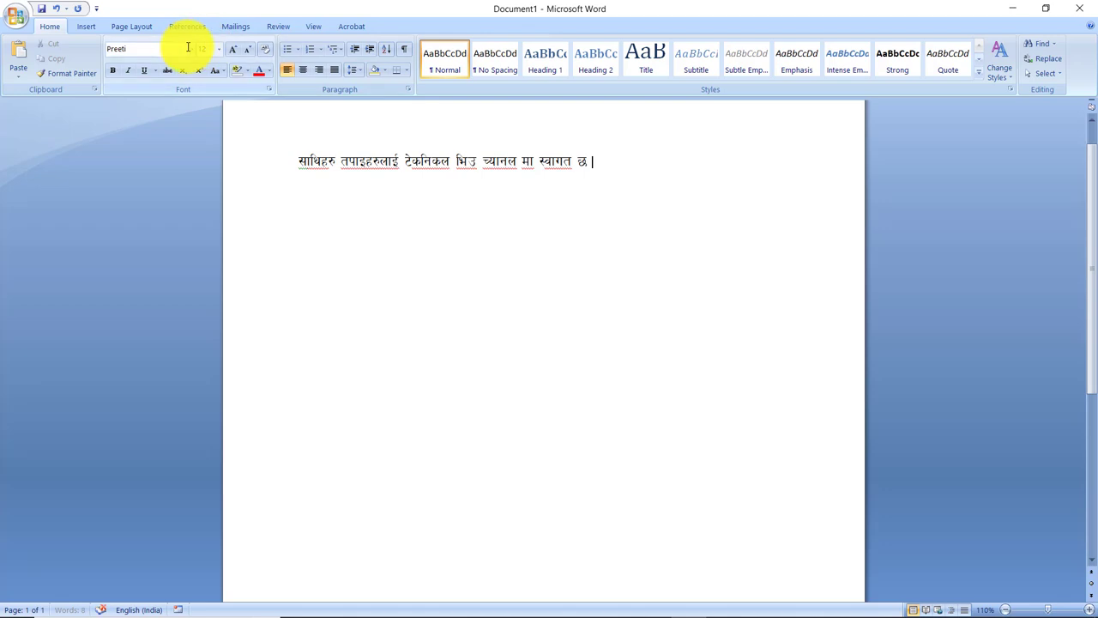
pyautogui.click(193, 50)
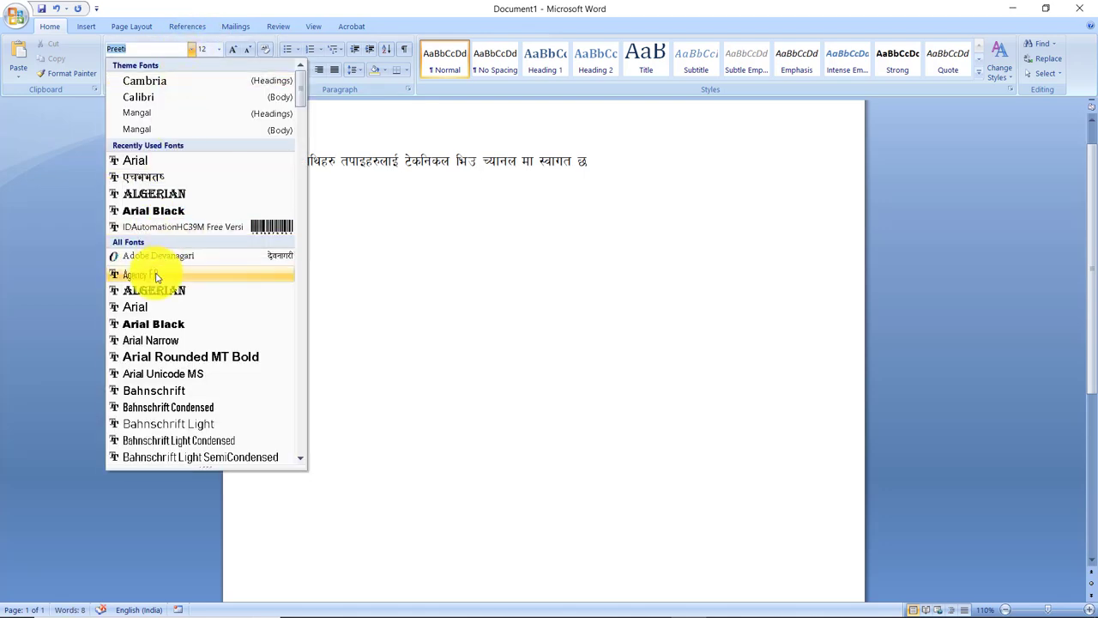
pyautogui.click(147, 309)
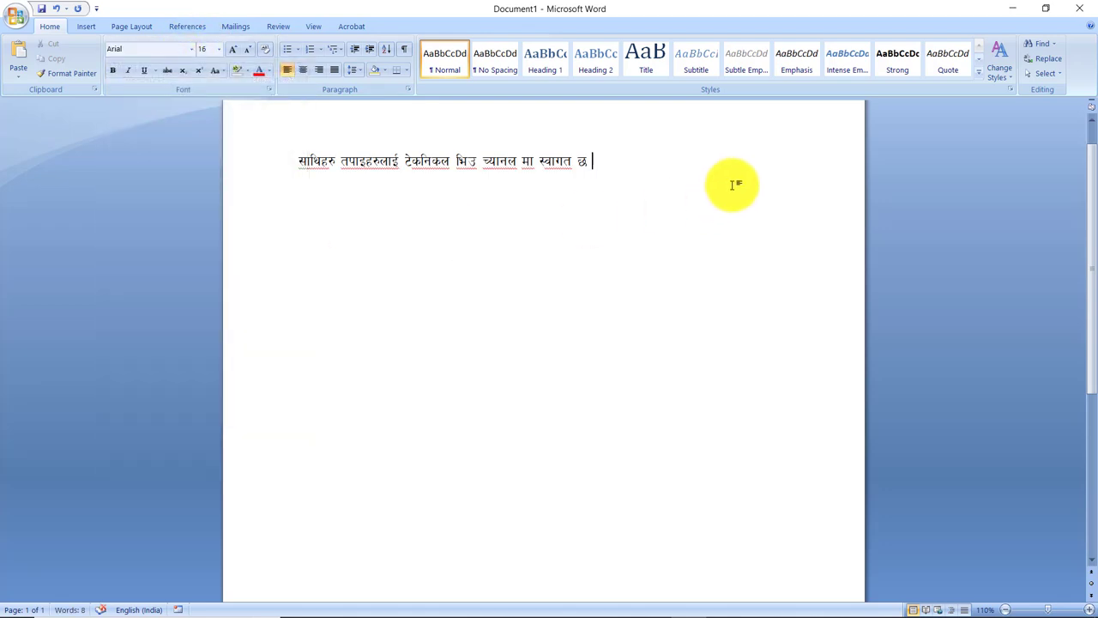
pyautogui.write('Wel')
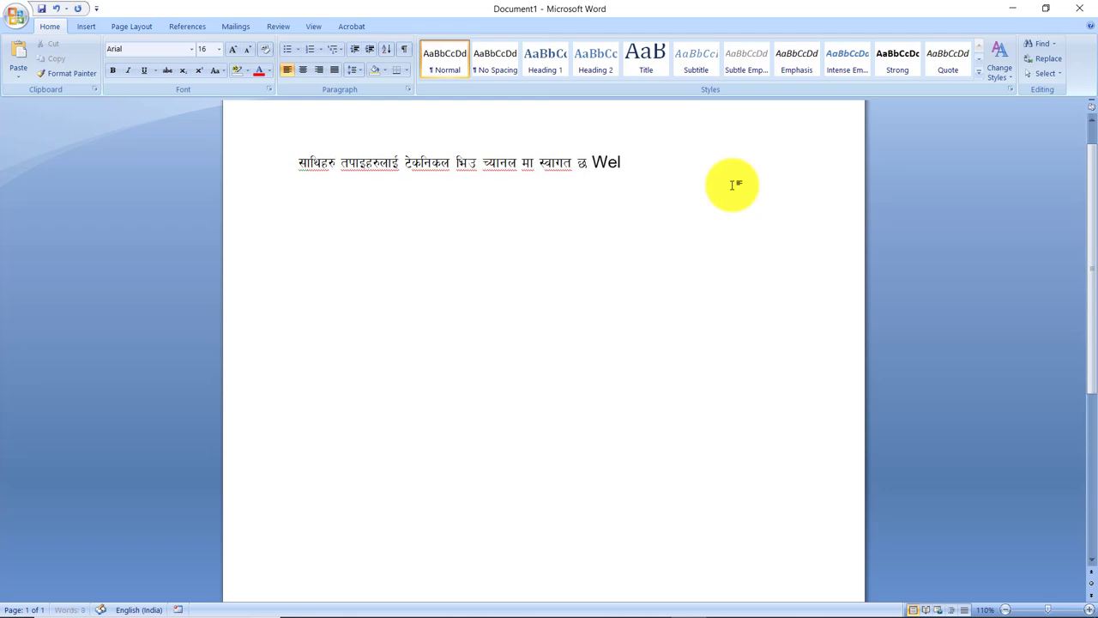
pyautogui.write('come to Te')
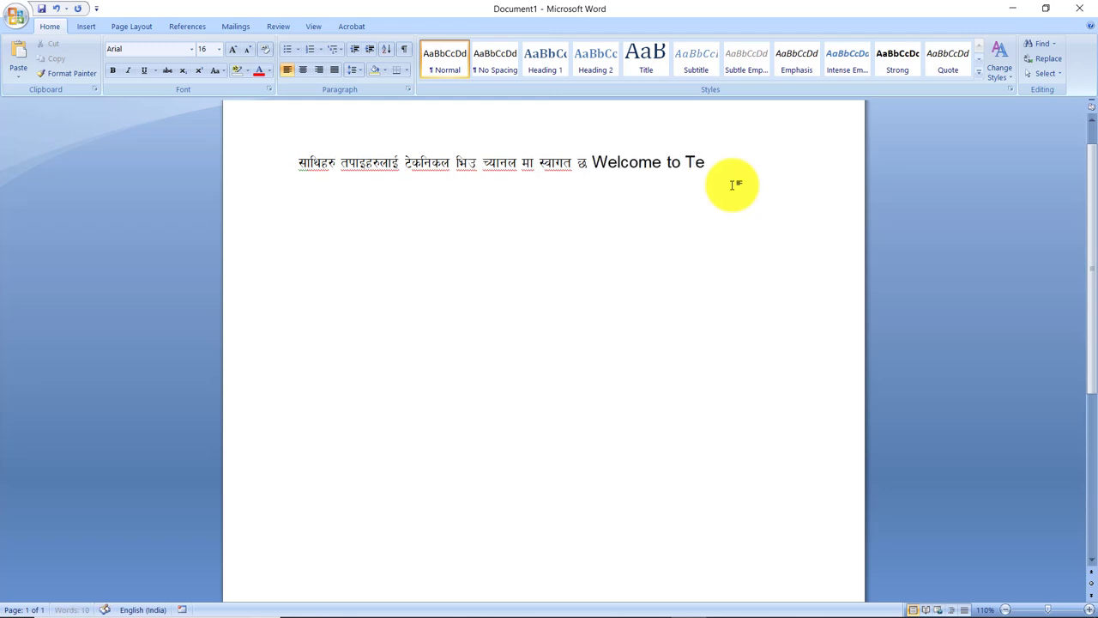
pyautogui.write('chnical Vie')
pyautogui.write('w Channel')
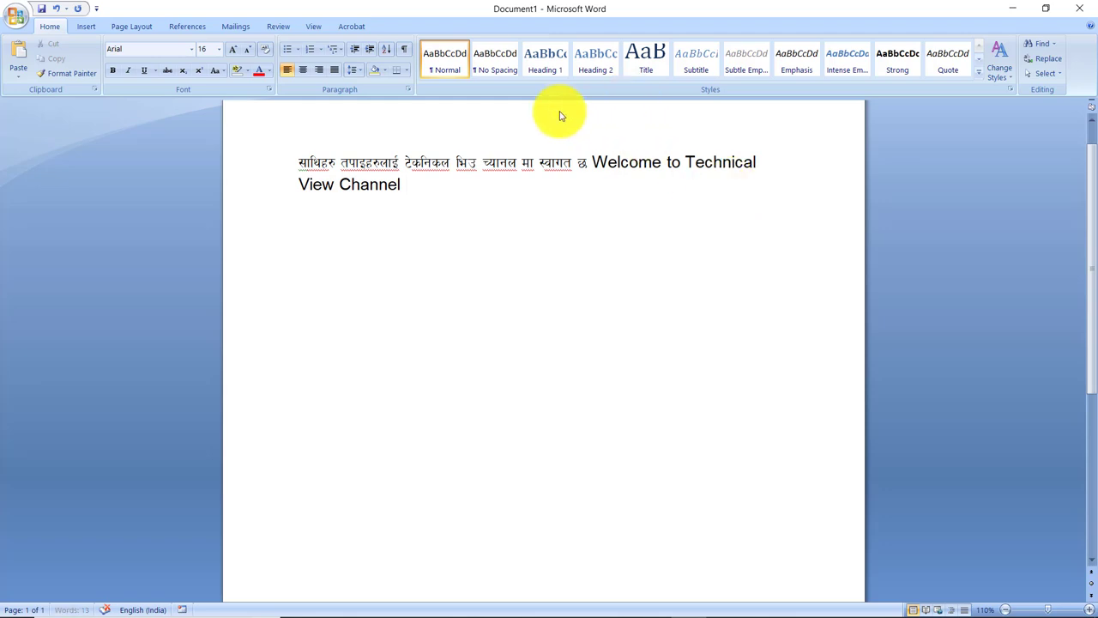
# Switch back to Preeti and type the next Nepali sentence, fixing one mistyped character
pyautogui.click(191, 49)
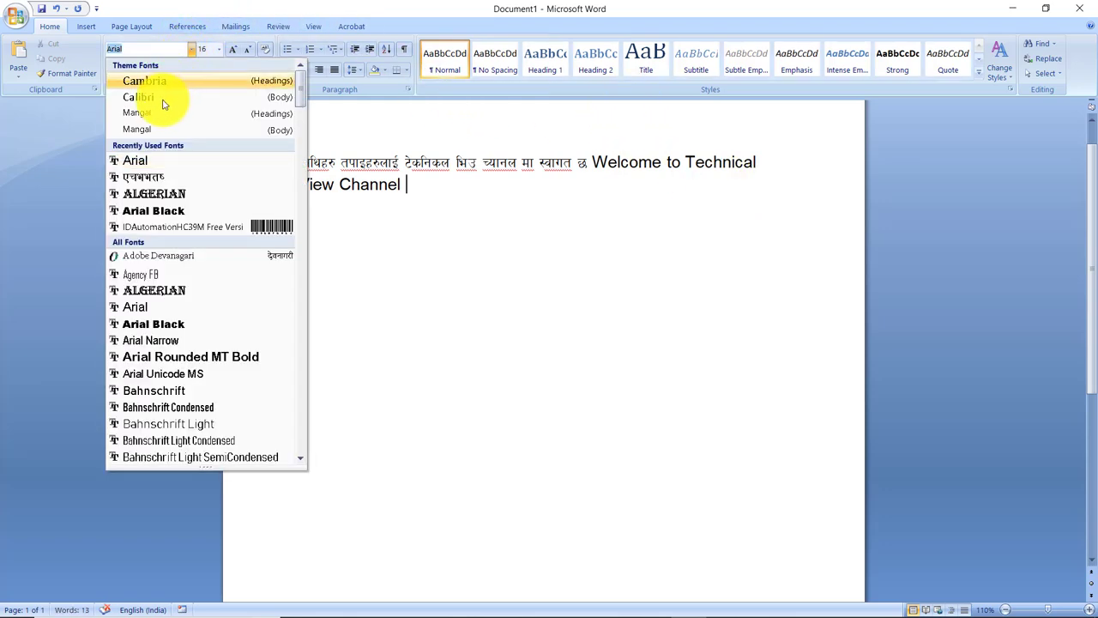
pyautogui.click(143, 177)
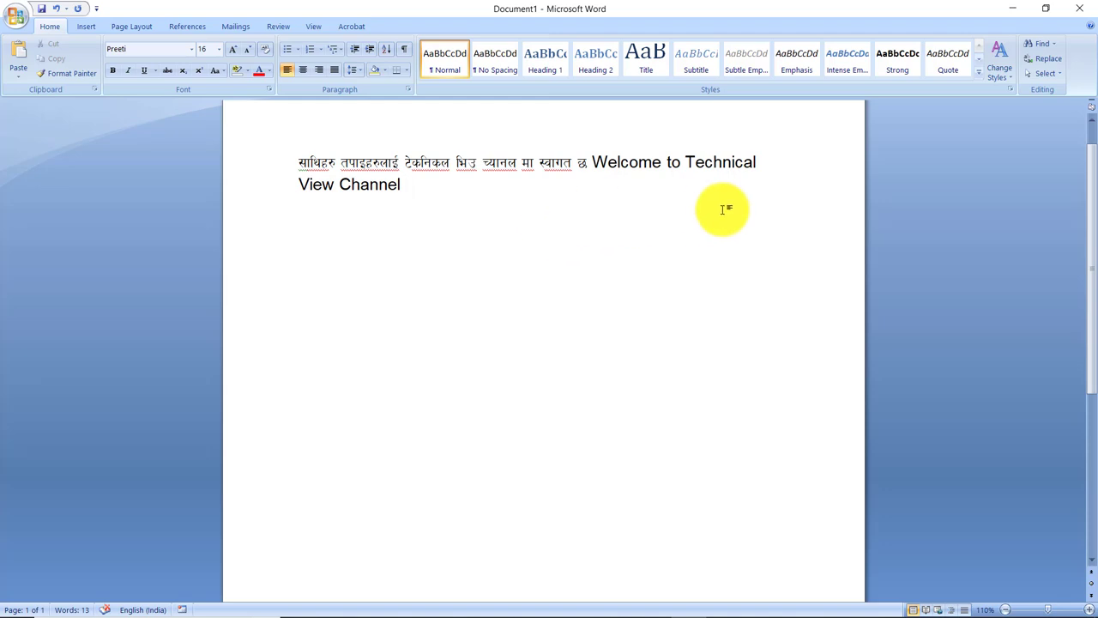
pyautogui.write('c')
pyautogui.write(' x')
pyautogui.write('Lx?n] l;')
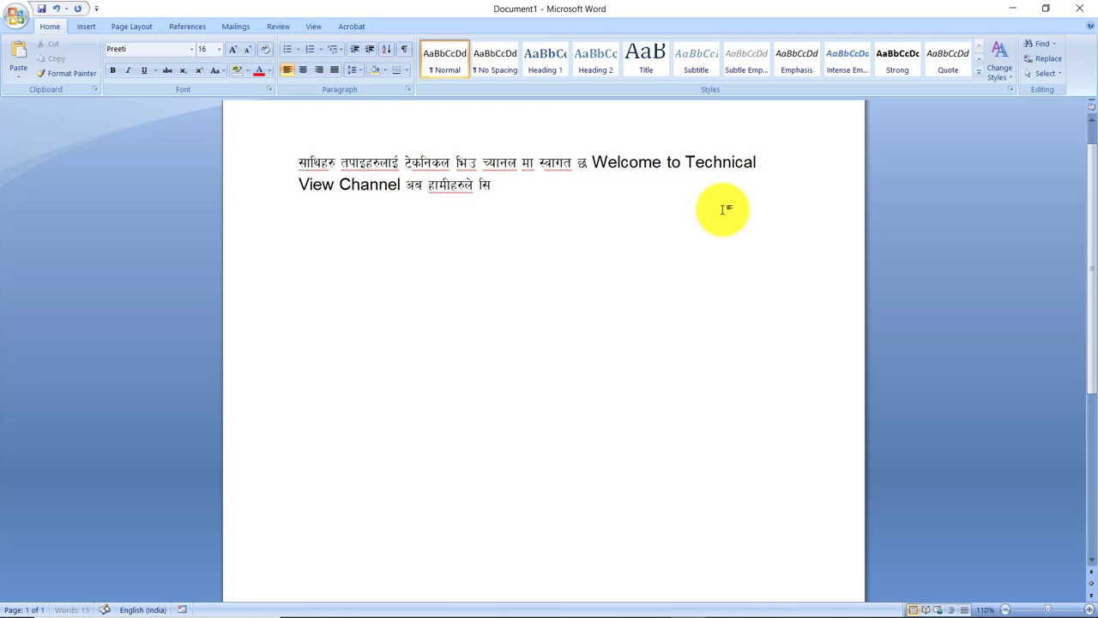
pyautogui.press('BackSpace')
pyautogui.write('g')
pyautogui.write(' 5')
pyautogui.write(';/')
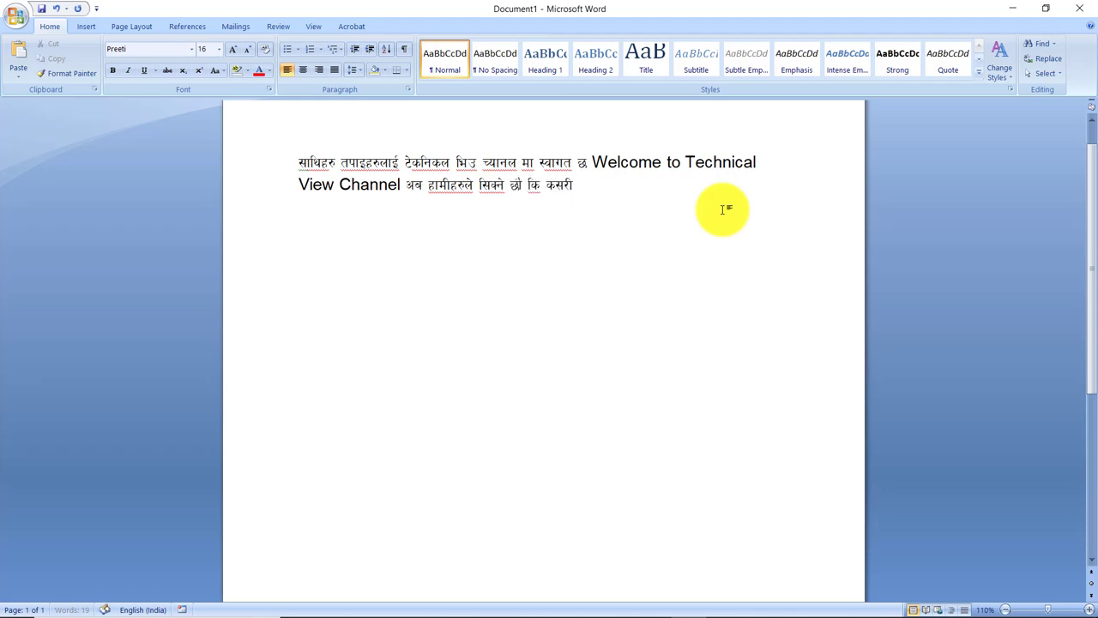
pyautogui.write(' g]df')
pyautogui.write('6f')
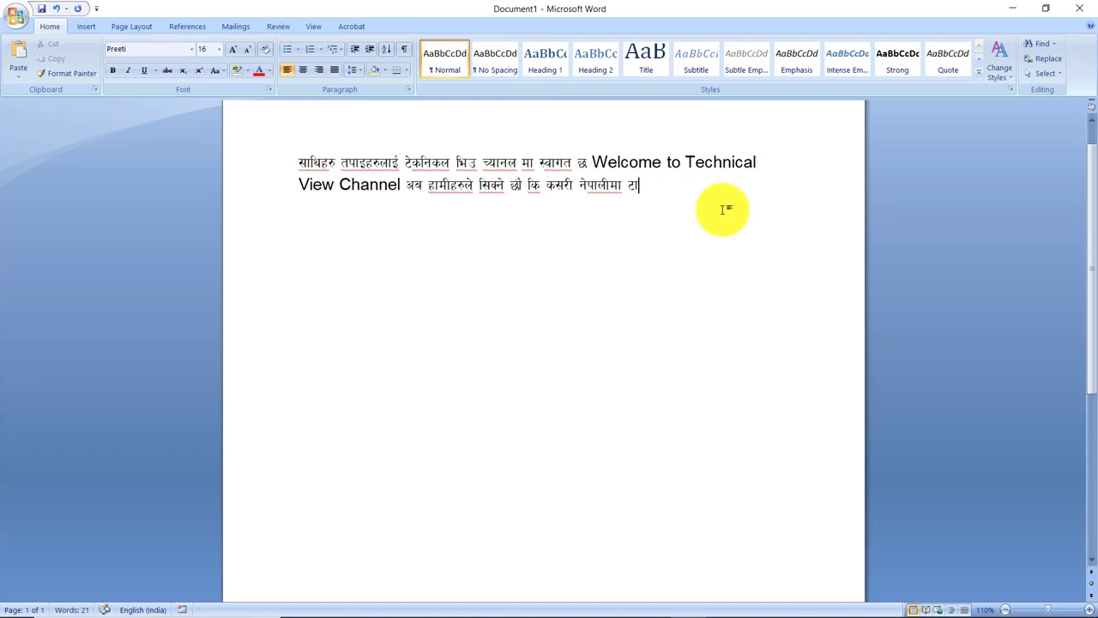
pyautogui.write('Ok ug')
pyautogui.write('g')
pyautogui.write(' ofn]')
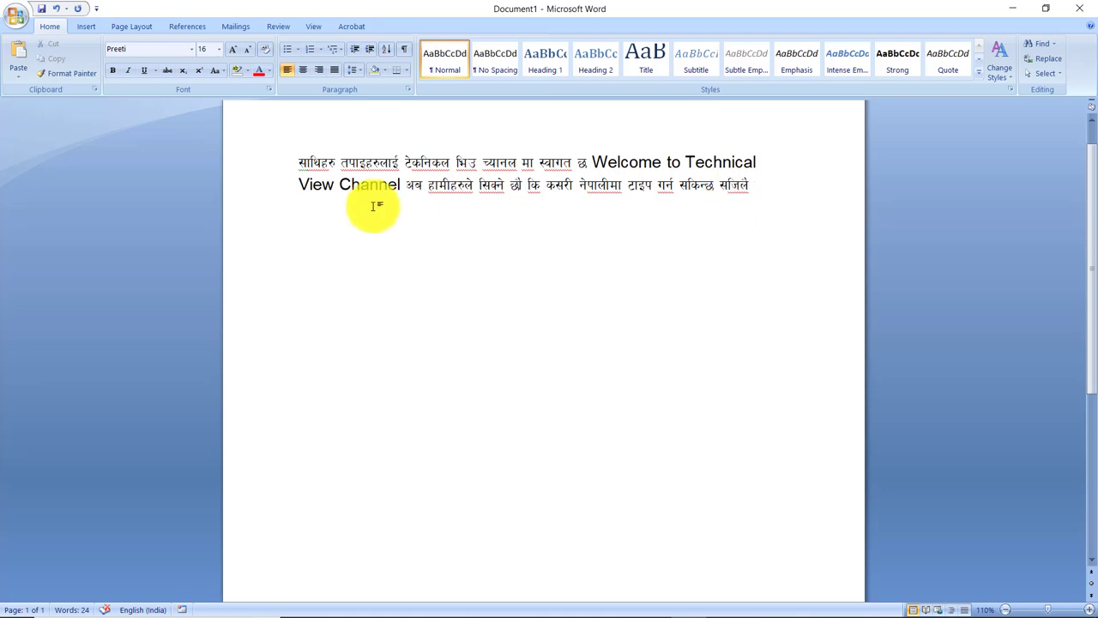
# Enable 'Show Developer tab in the Ribbon' in Word Options
pyautogui.click(15, 18)
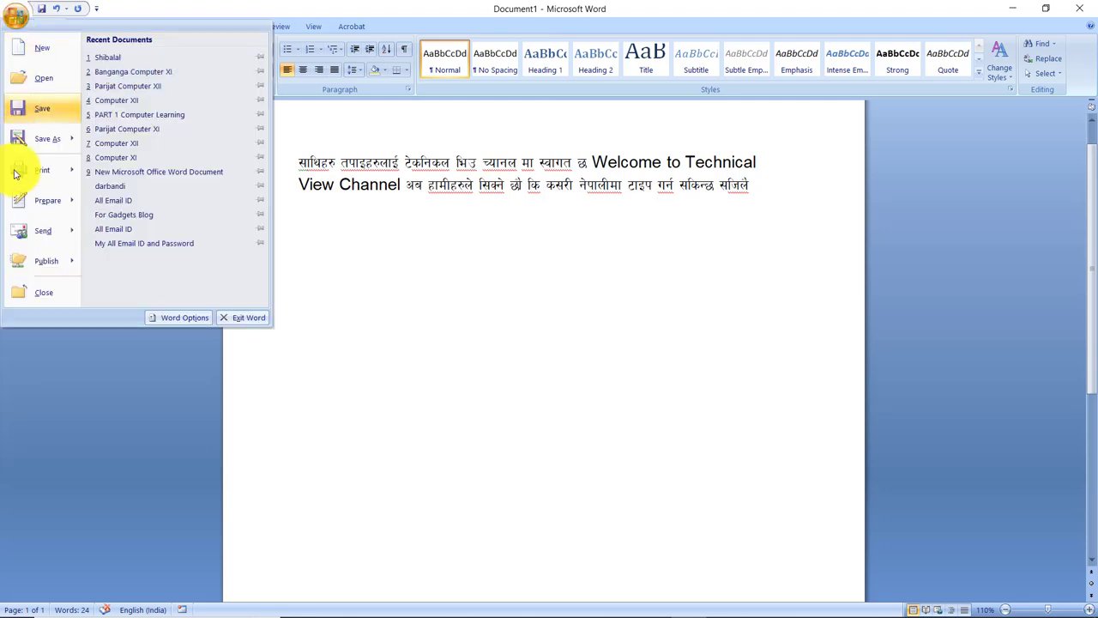
pyautogui.click(185, 319)
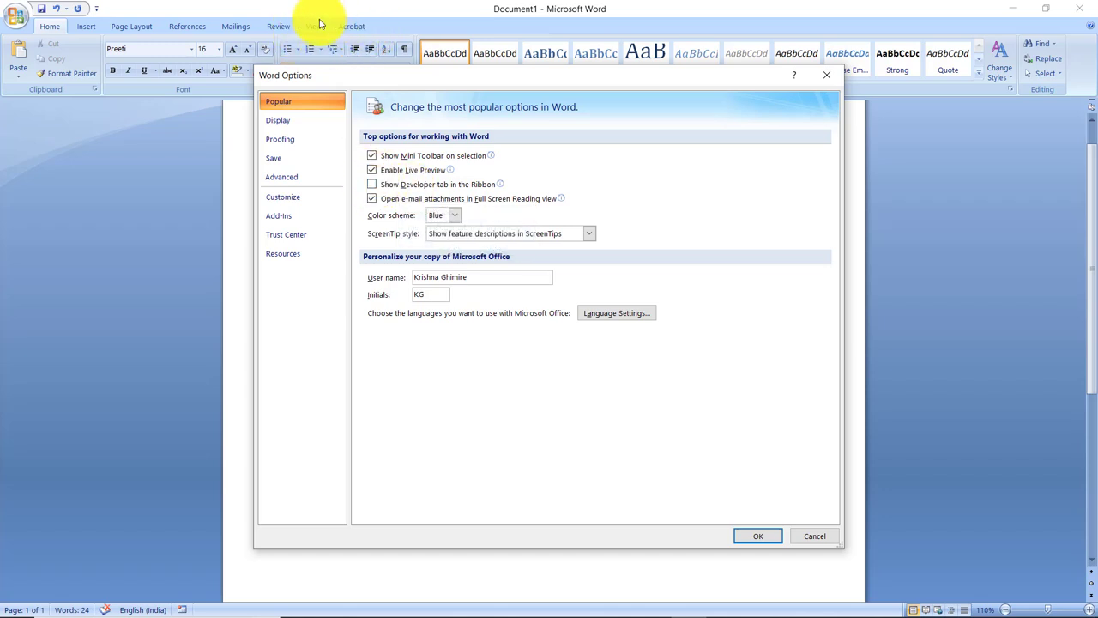
pyautogui.click(373, 185)
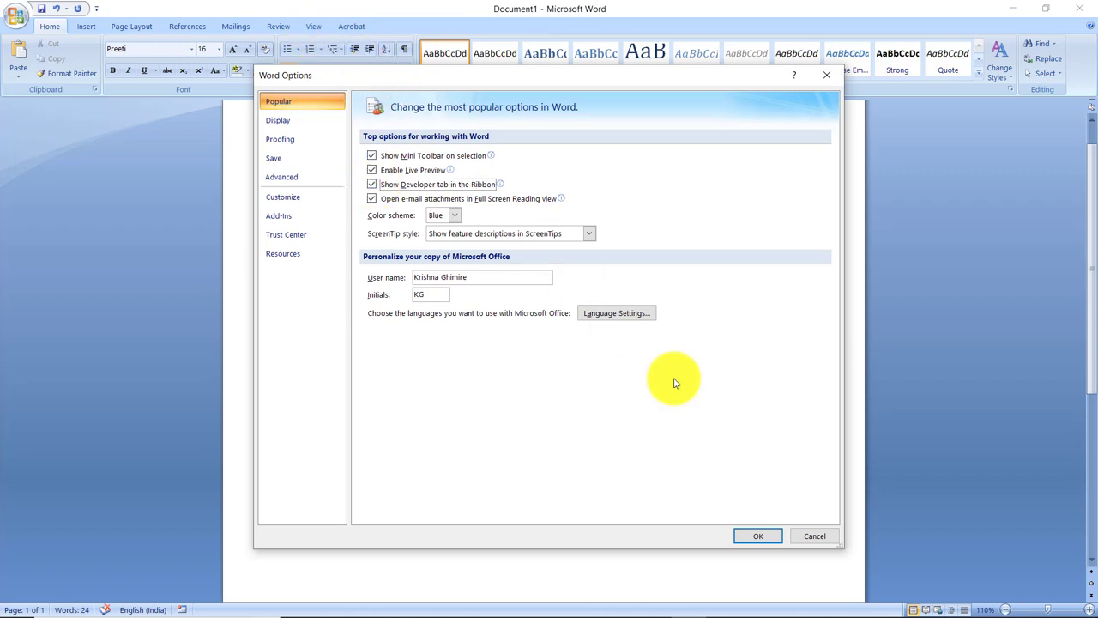
pyautogui.click(758, 536)
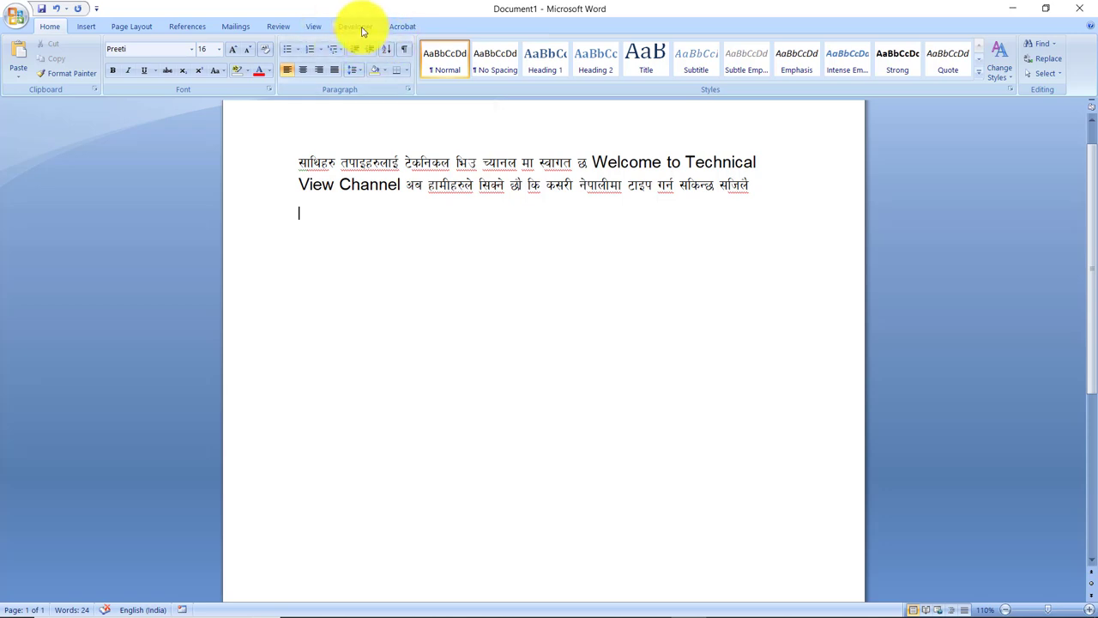
# Start recording a macro named Nepali with keyboard shortcut Ctrl+Num 1
pyautogui.click(362, 32)
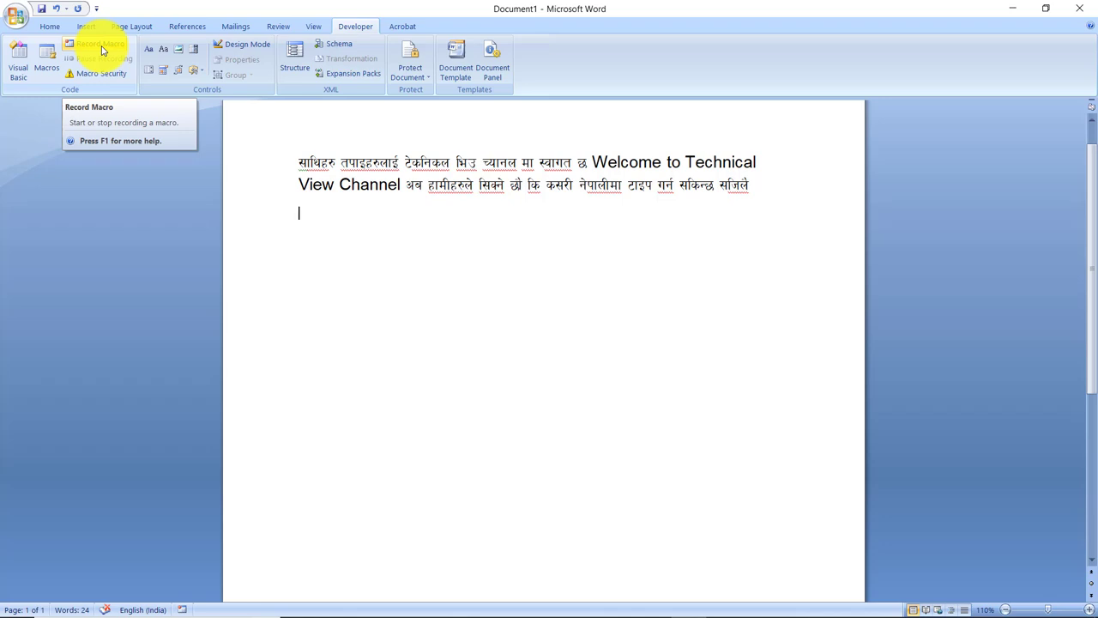
pyautogui.click(102, 47)
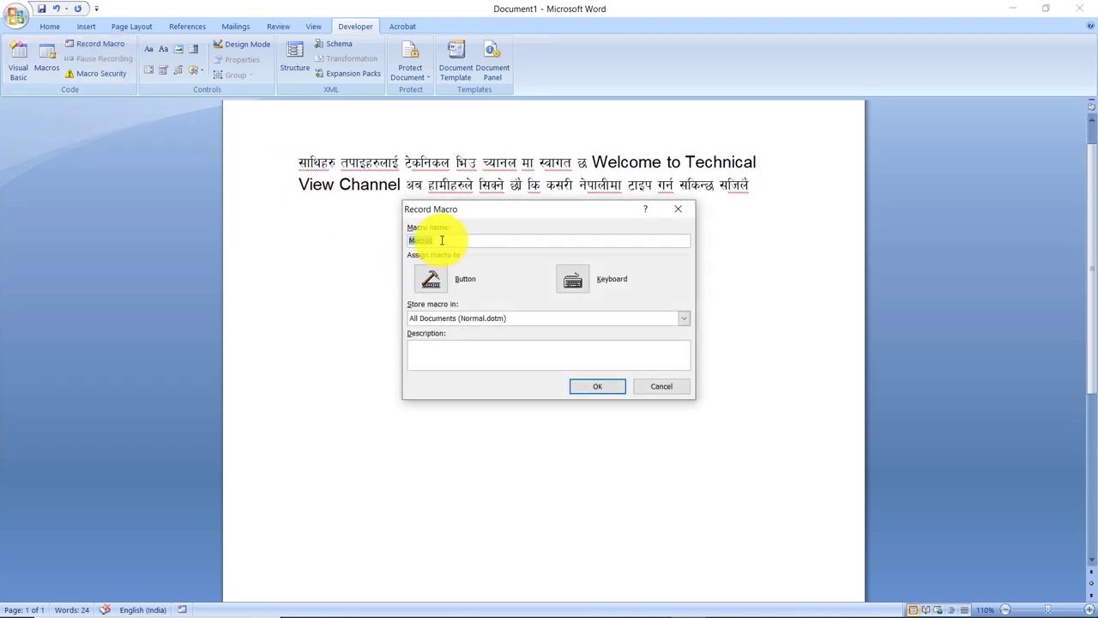
pyautogui.write('Ne')
pyautogui.write('pali')
pyautogui.click(574, 280)
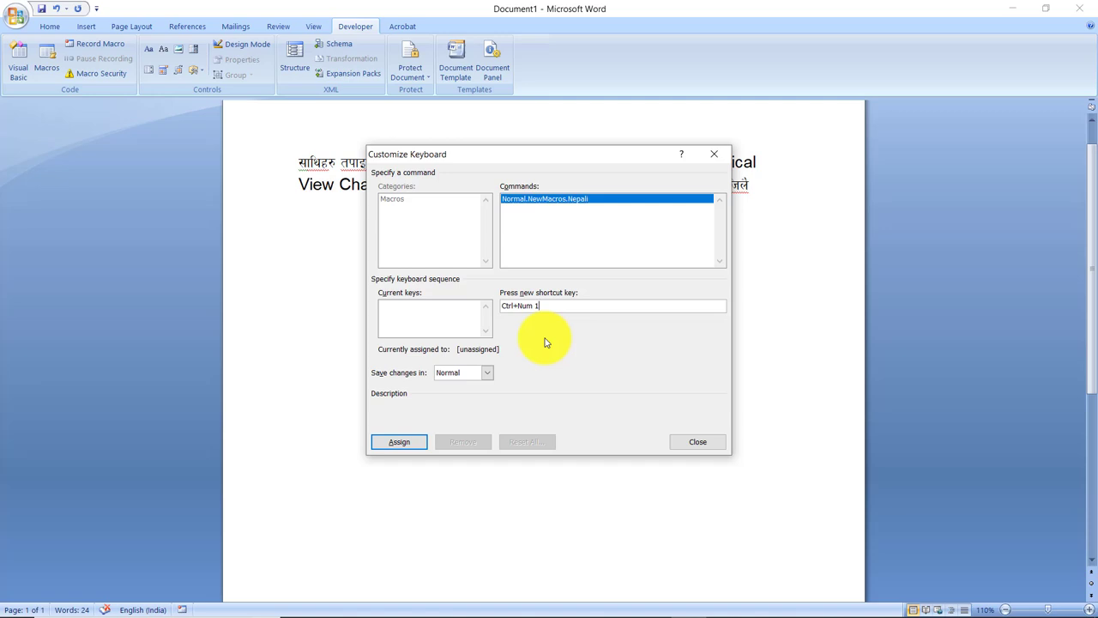
pyautogui.click(394, 444)
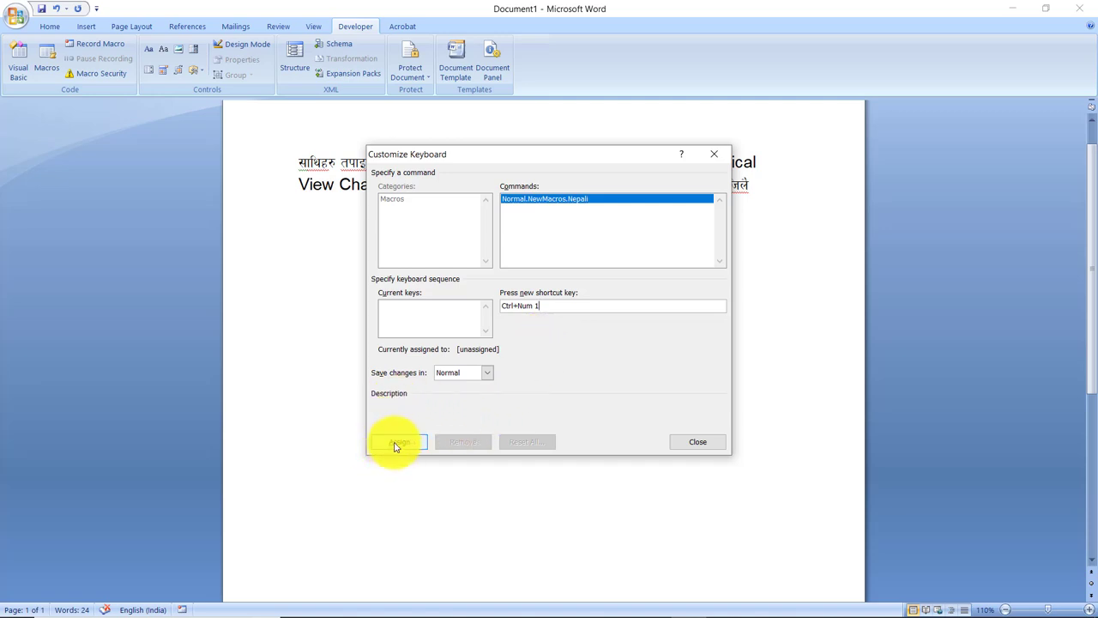
pyautogui.click(394, 446)
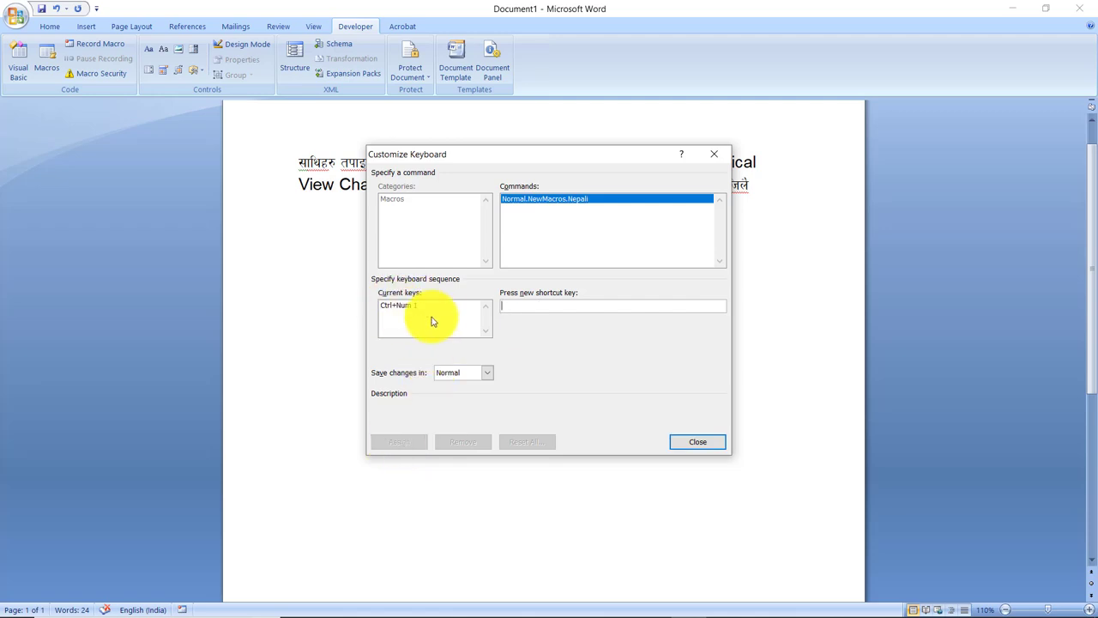
pyautogui.click(695, 446)
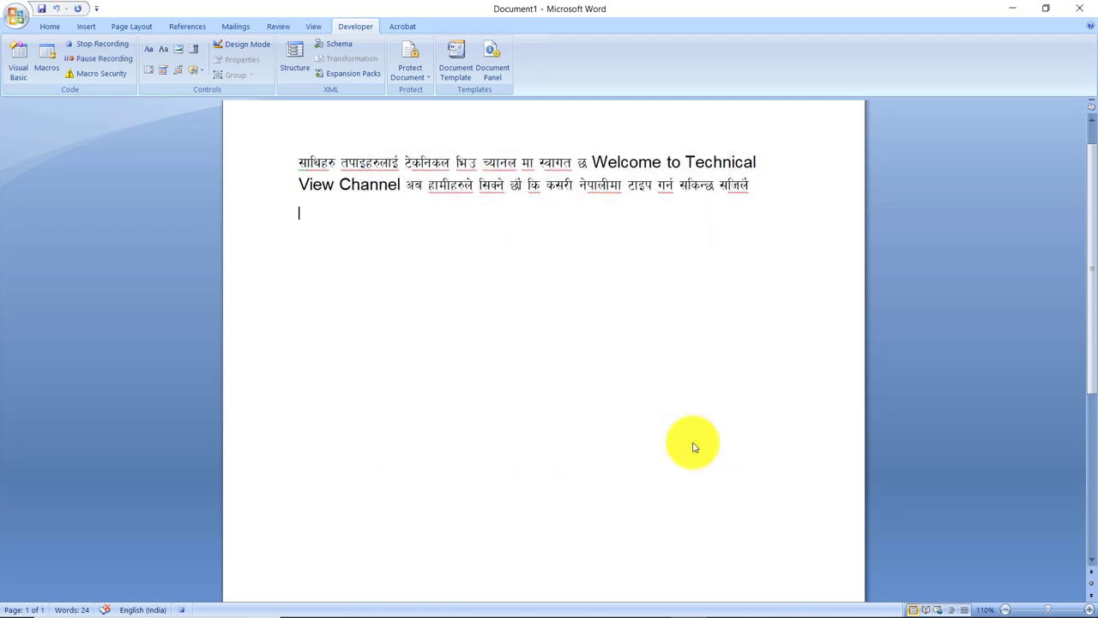
# Set the font to Preeti at size 16, then stop recording the Nepali macro
pyautogui.click(380, 289)
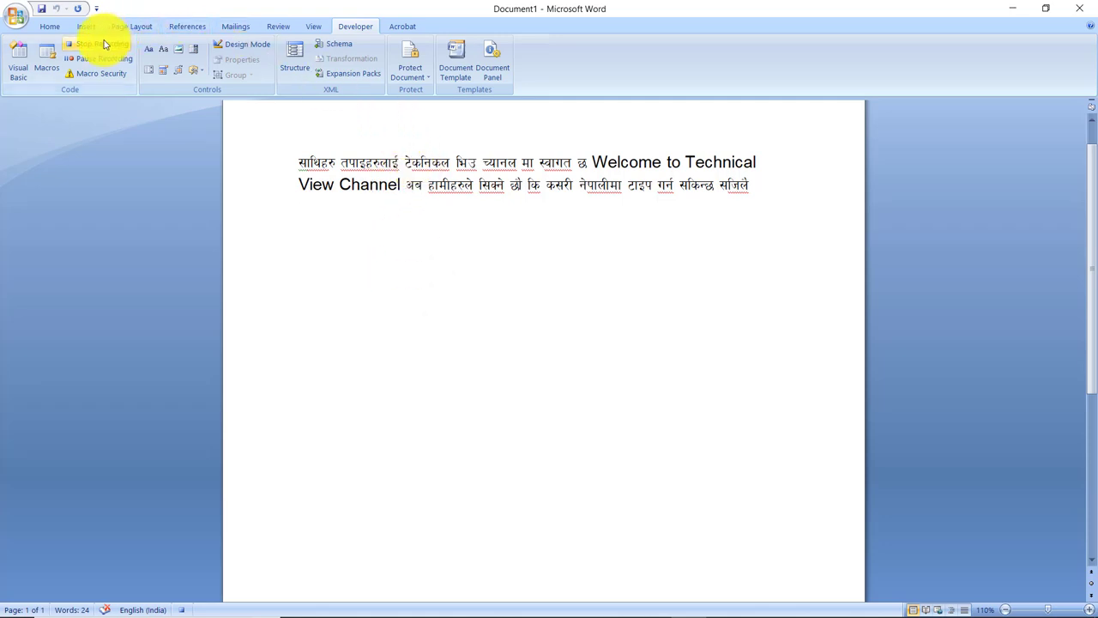
pyautogui.click(53, 31)
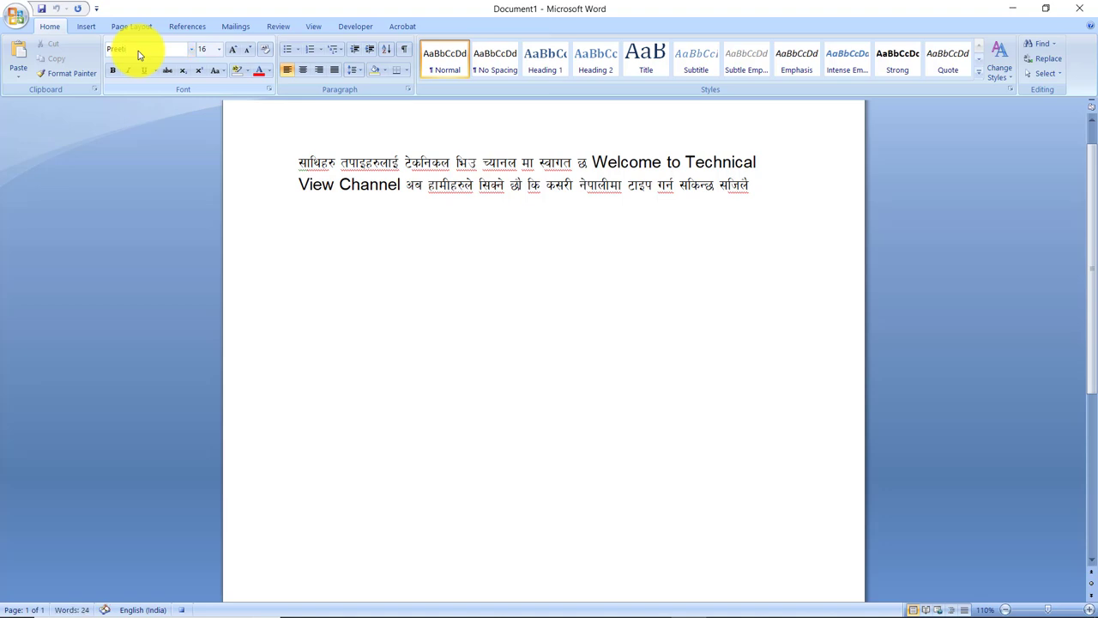
pyautogui.press('Return')
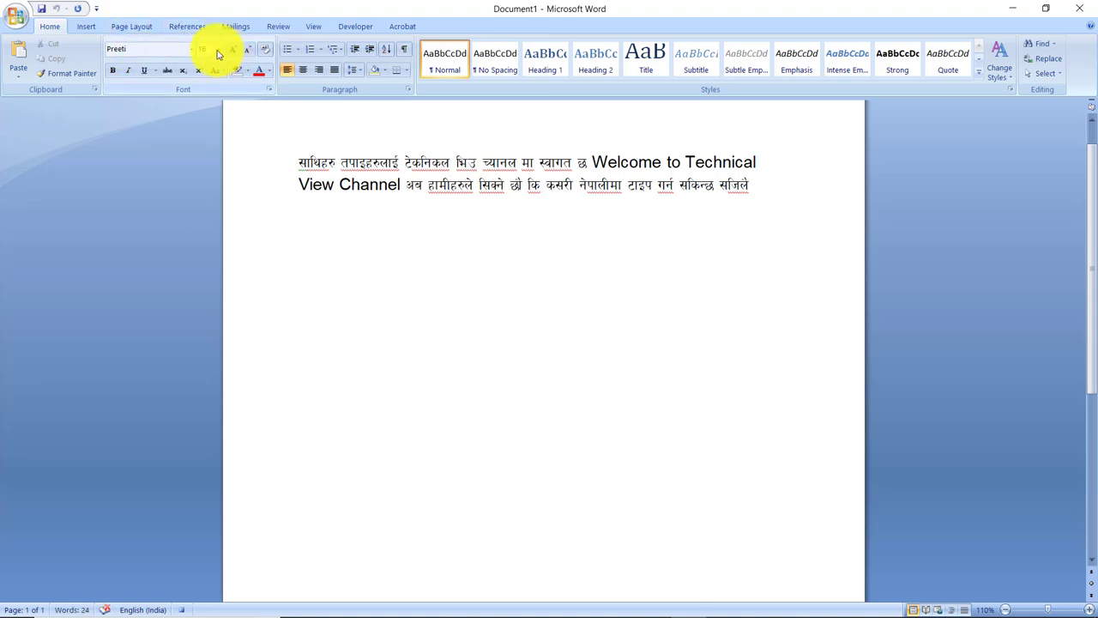
pyautogui.click(217, 49)
pyautogui.click(209, 140)
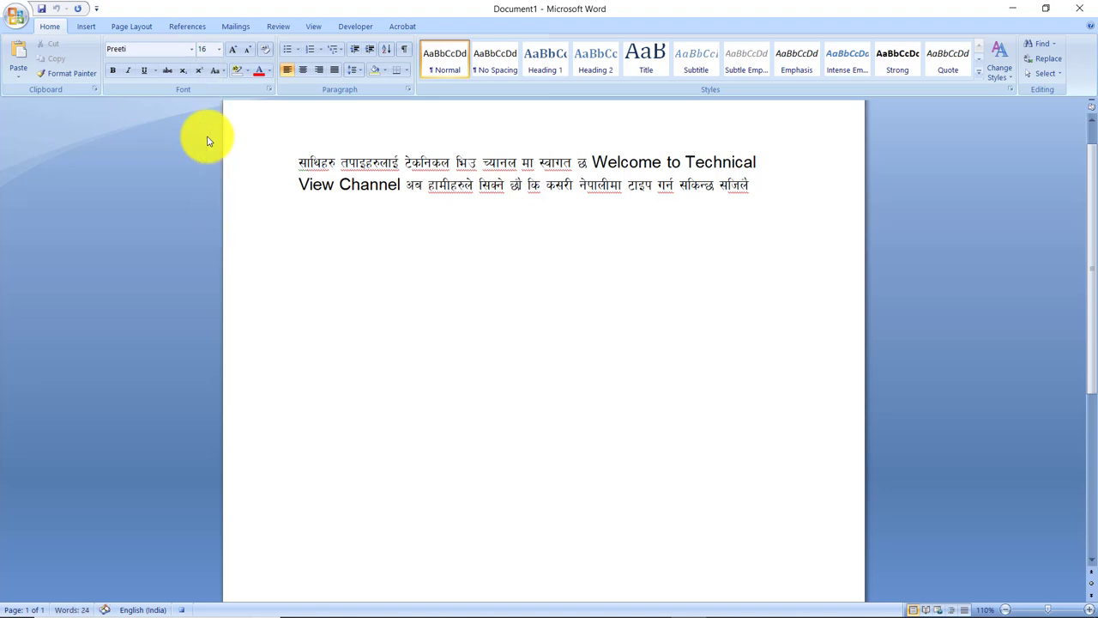
pyautogui.click(367, 30)
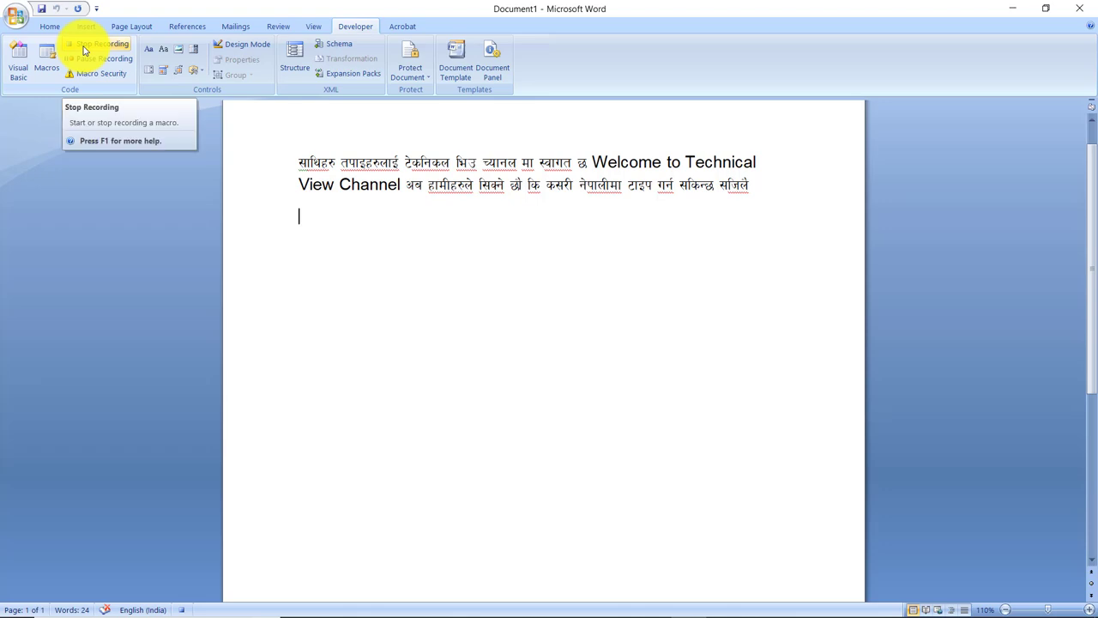
pyautogui.click(83, 51)
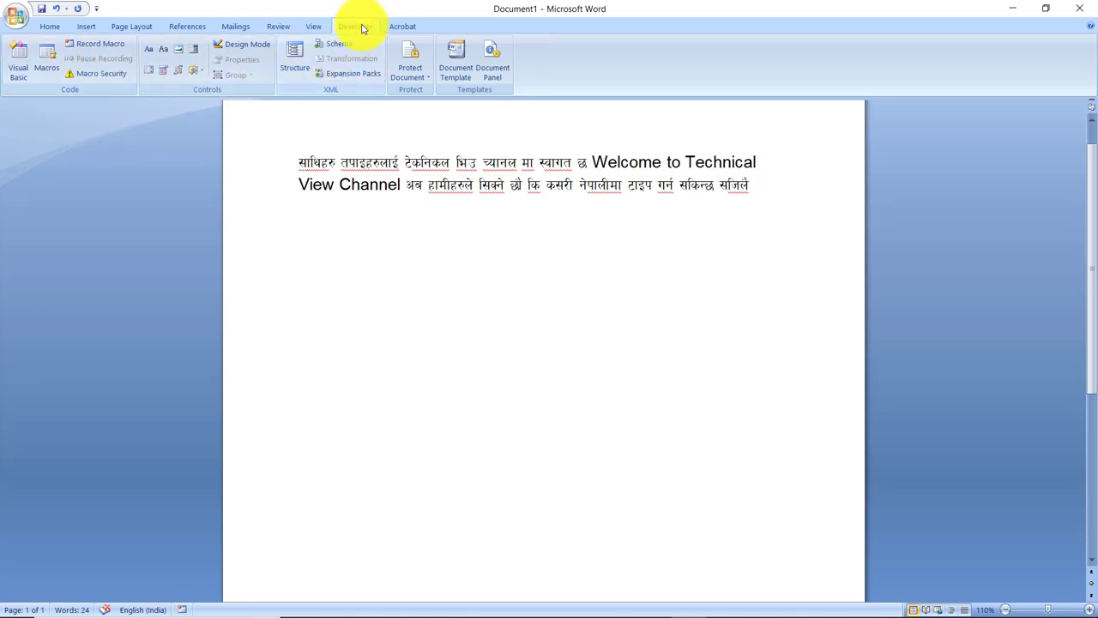
# Start recording a macro named English with keyboard shortcut Ctrl+Num 2
pyautogui.click(97, 43)
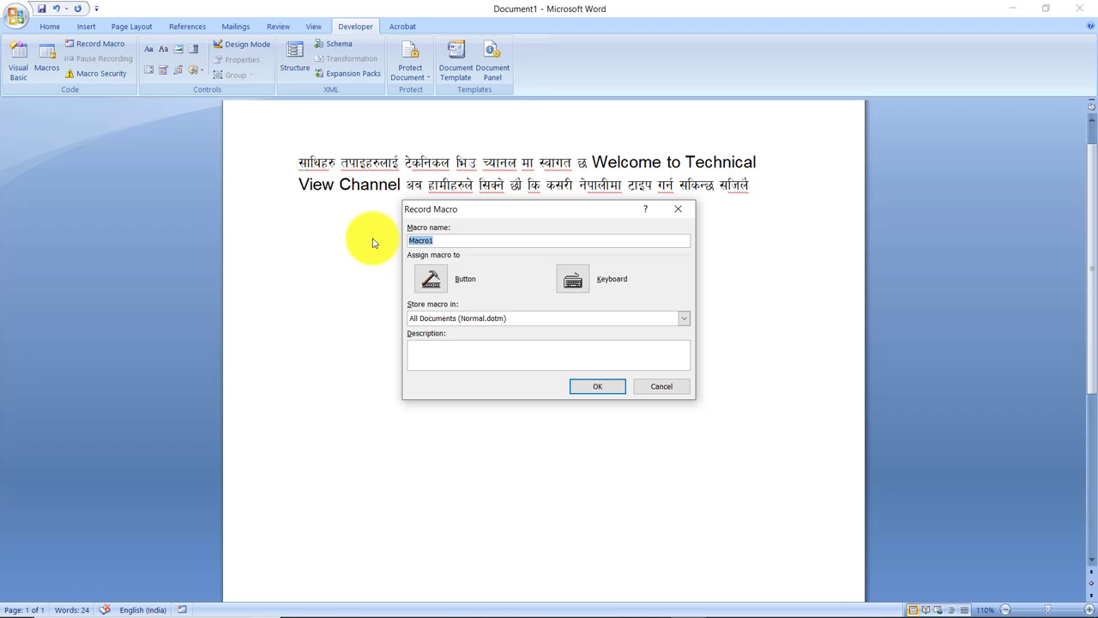
pyautogui.write('En')
pyautogui.press('BackSpace')
pyautogui.write('nglish')
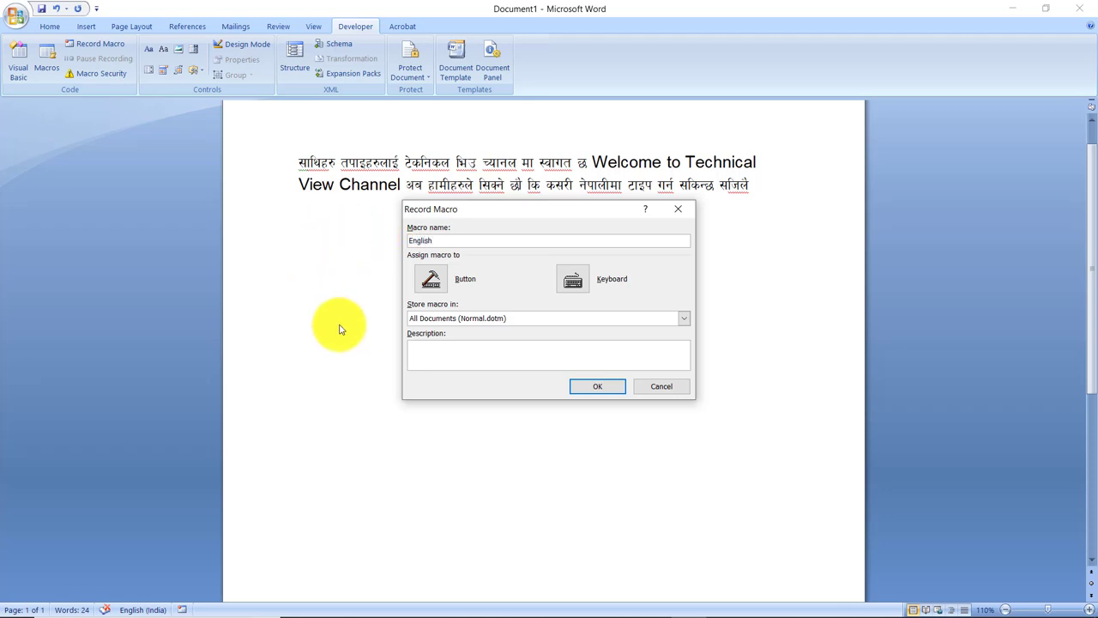
pyautogui.click(574, 285)
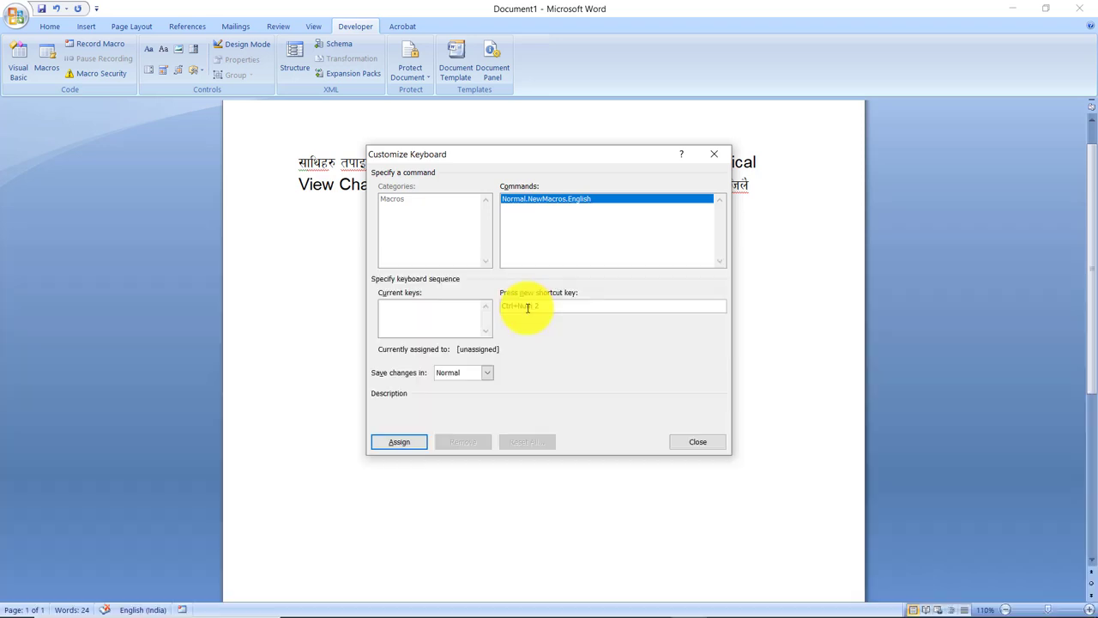
pyautogui.press('ctrl+KP_2')
pyautogui.click(402, 443)
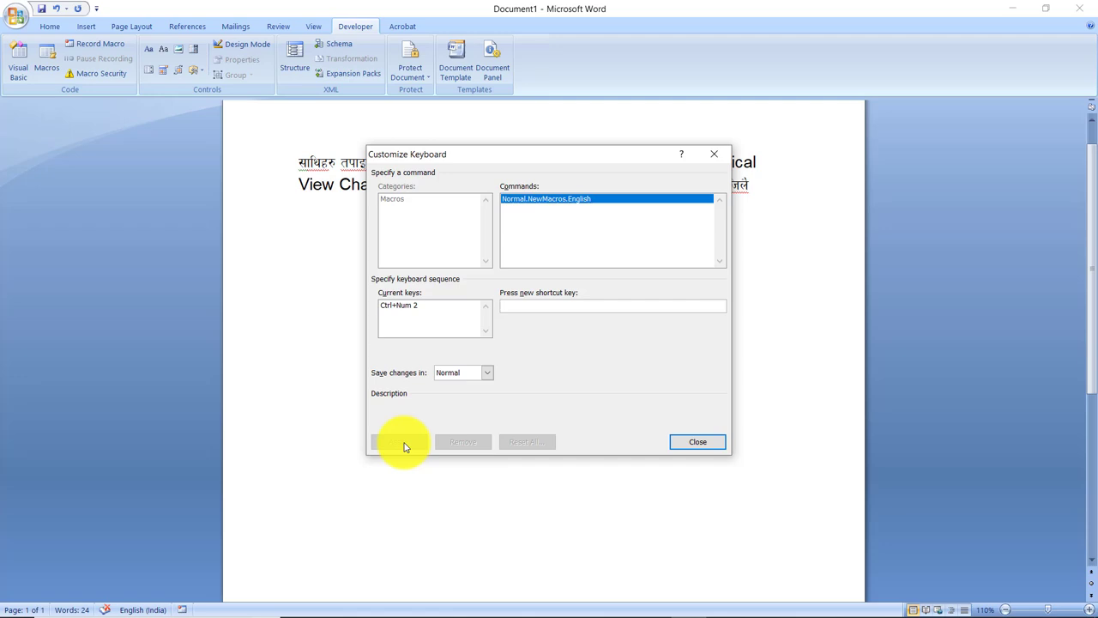
pyautogui.click(702, 444)
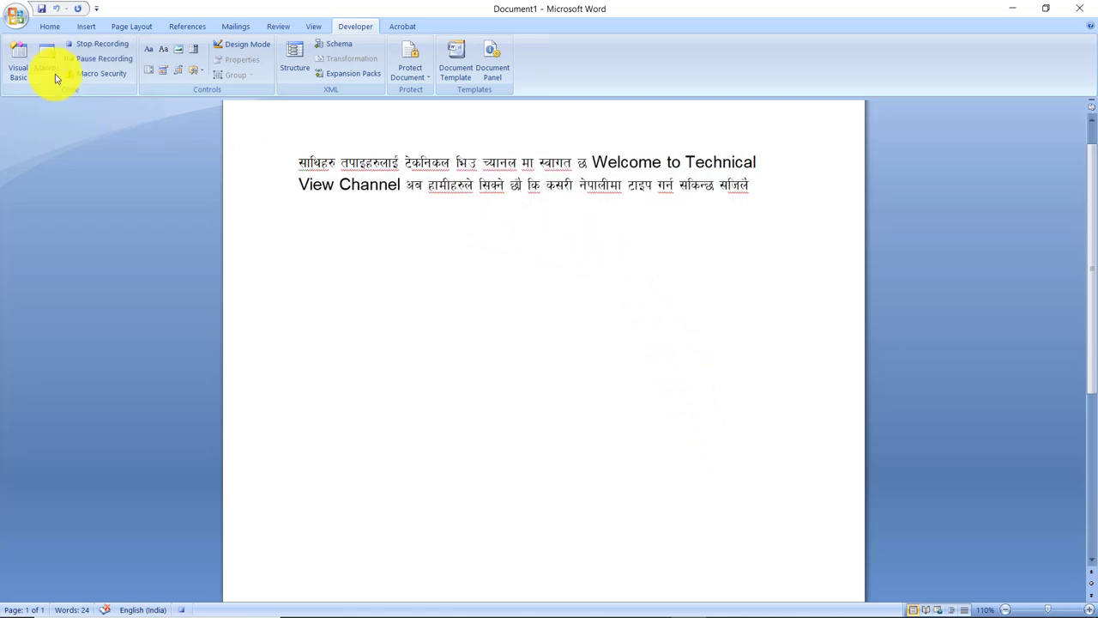
# Set the font to Arial at size 12, then stop recording the English macro
pyautogui.click(48, 24)
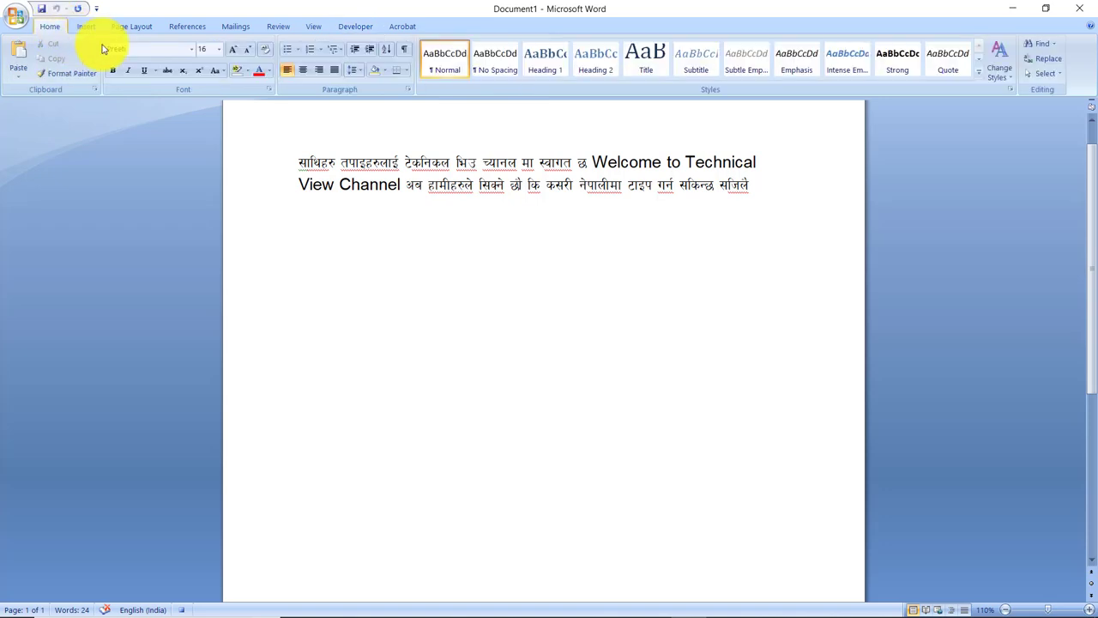
pyautogui.click(143, 49)
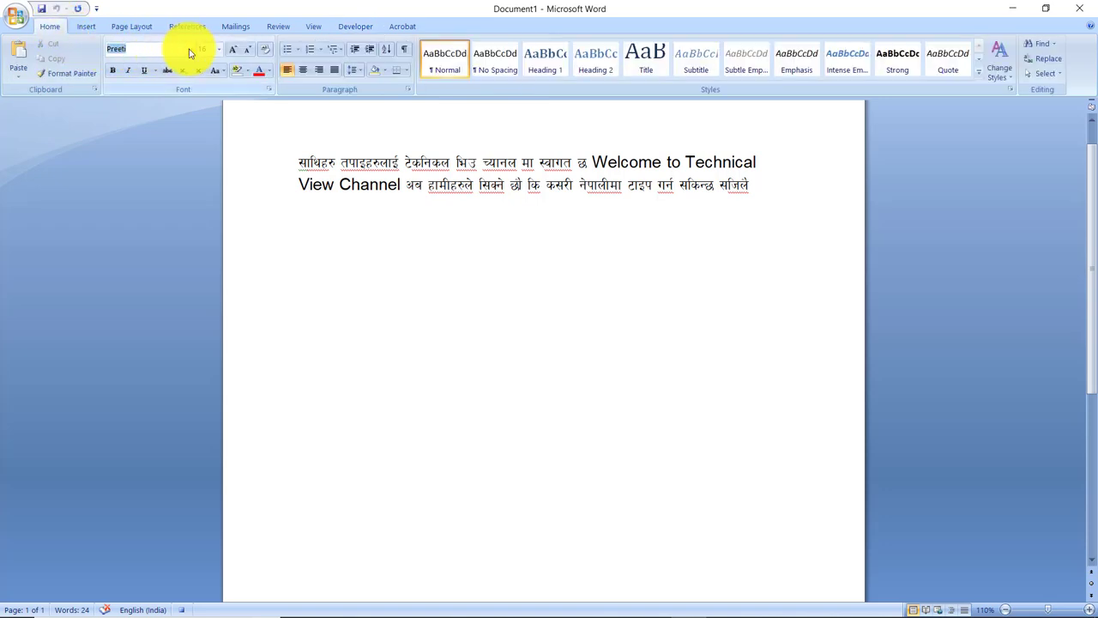
pyautogui.click(191, 48)
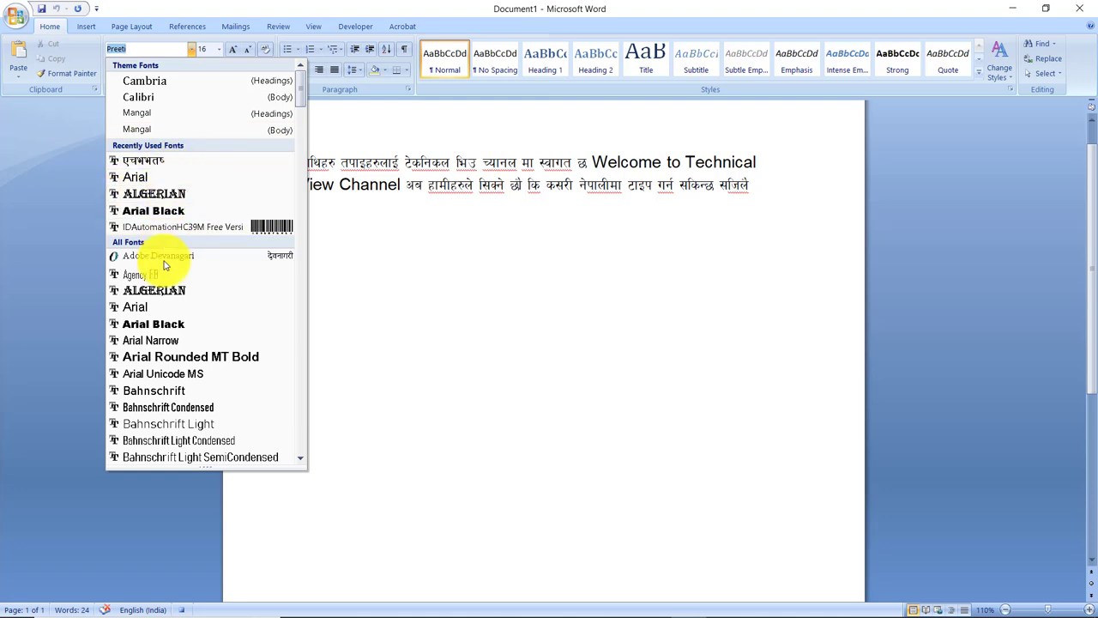
pyautogui.click(158, 309)
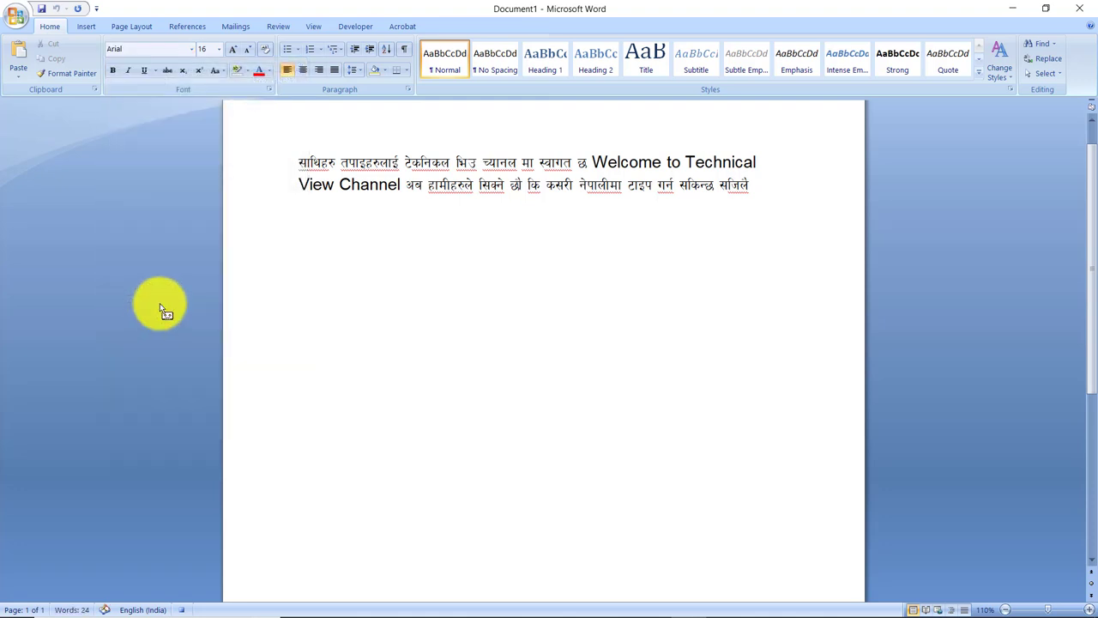
pyautogui.click(221, 47)
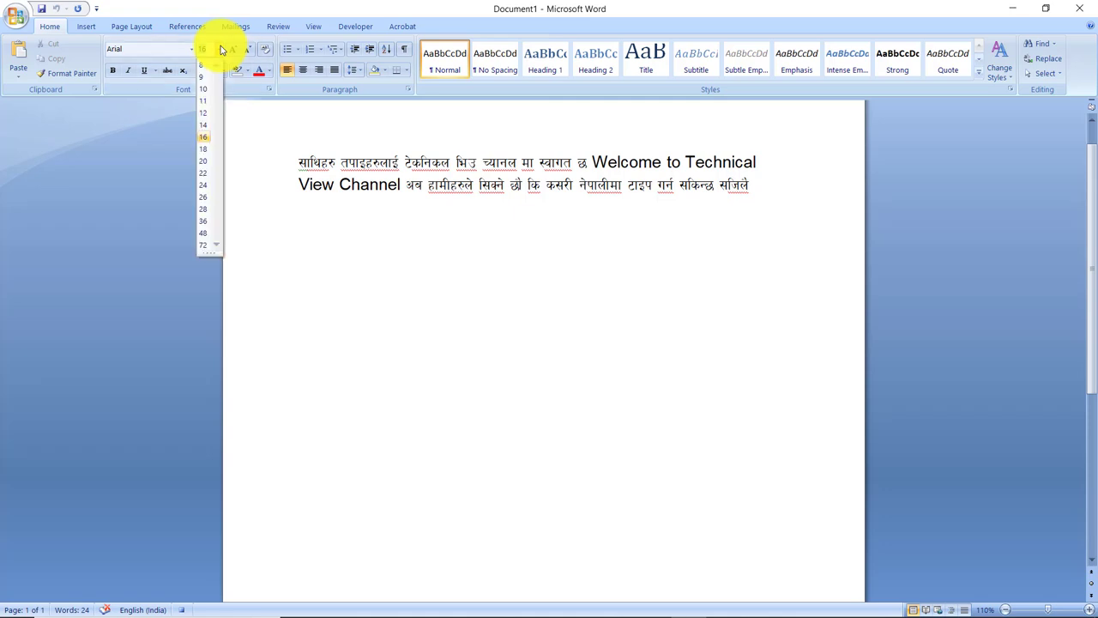
pyautogui.click(203, 119)
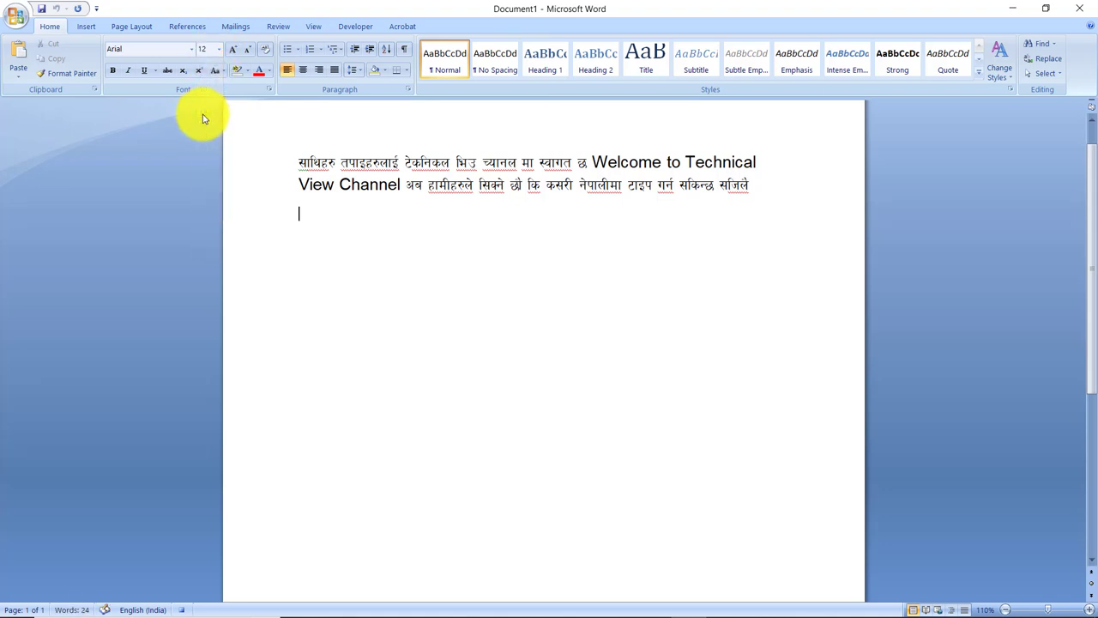
pyautogui.click(348, 29)
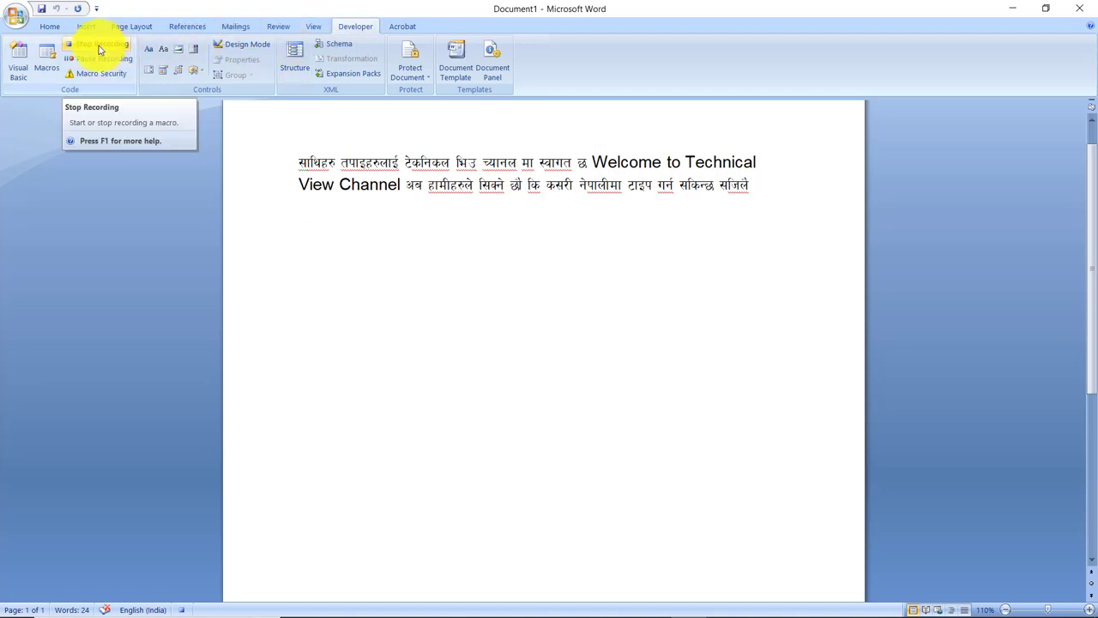
pyautogui.click(99, 47)
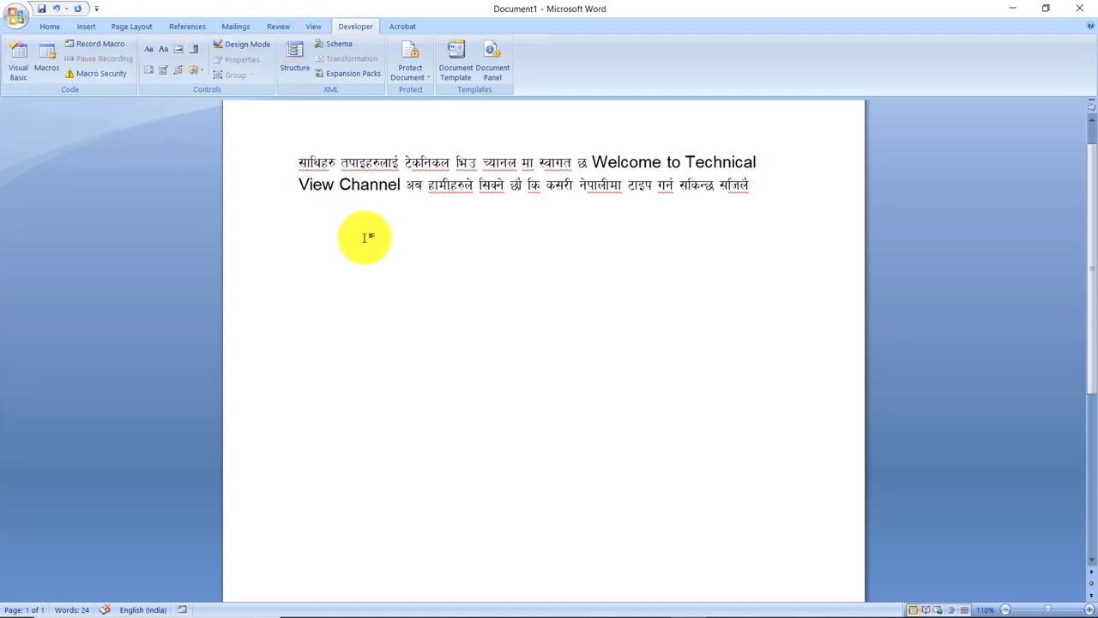
pyautogui.click(49, 25)
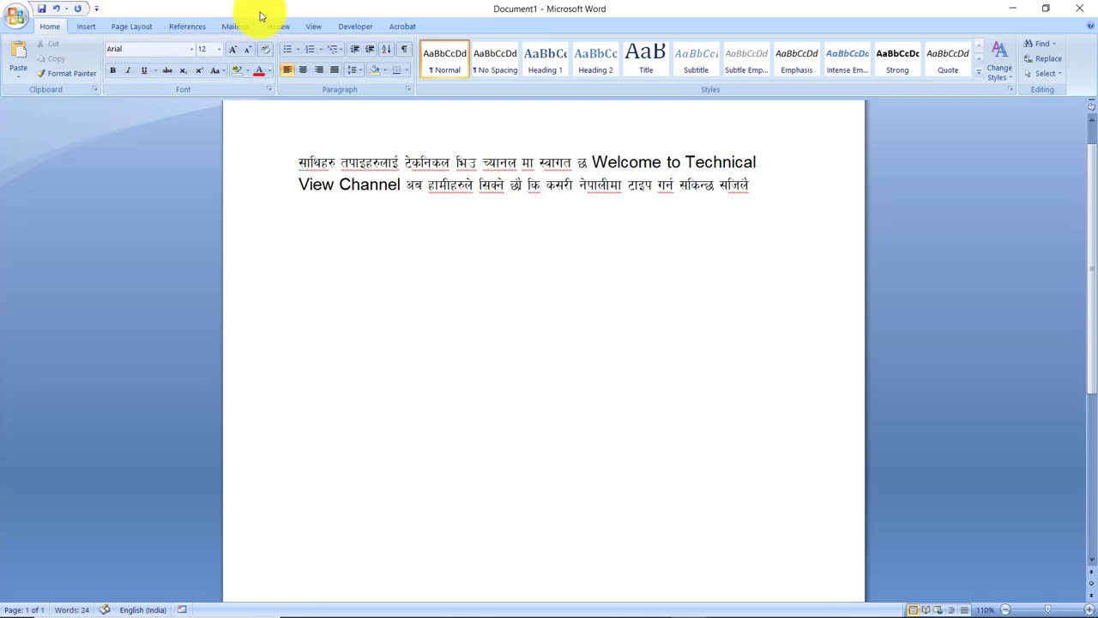
# On a new line, type the Nepali welcome-back sentence ending in स्वागत छ in Preeti, then return to Arial 12
pyautogui.press('Return')
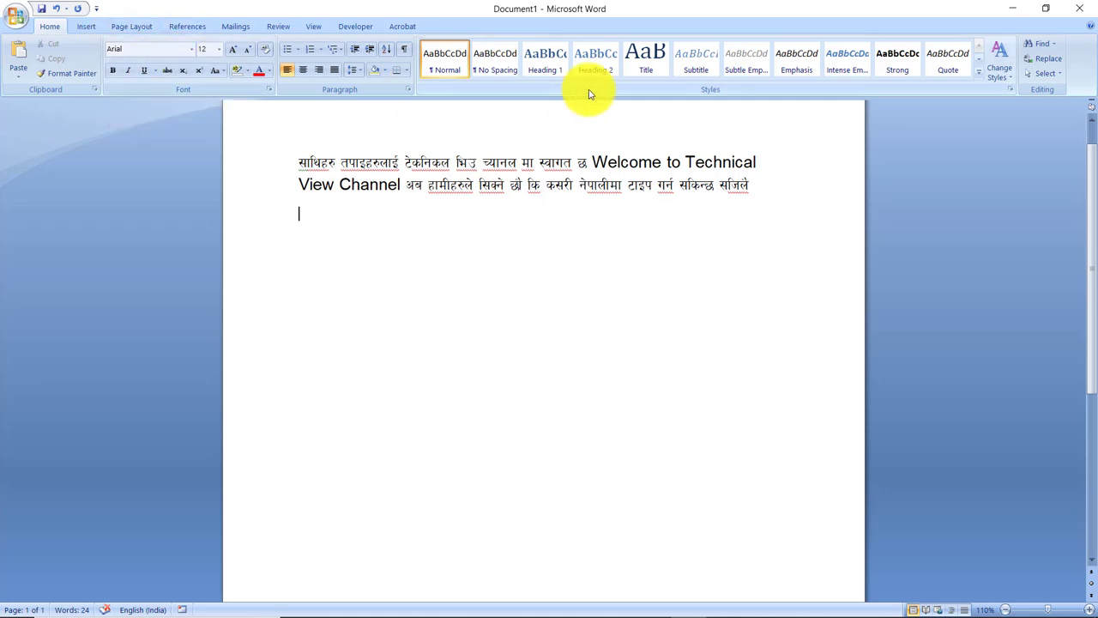
pyautogui.hotkey('alt', 'shift')
pyautogui.write(';f')
pyautogui.write("ly/' ")
pyautogui.write('tkx')
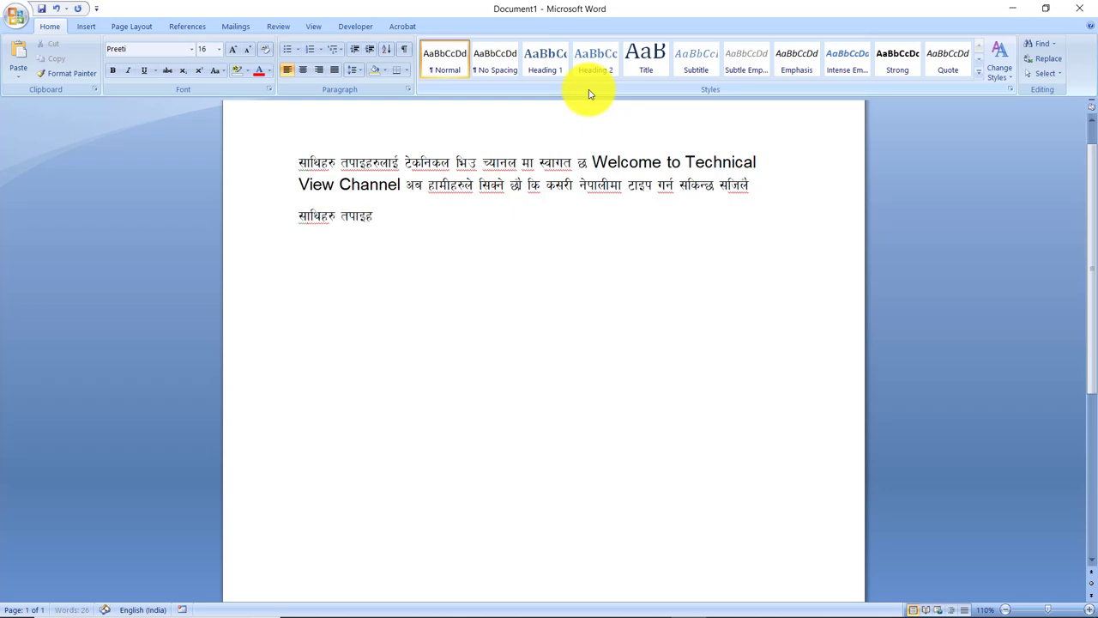
pyautogui.write("/'nfO{")
pyautogui.write('s')
pyautogui.write('lgsn le')
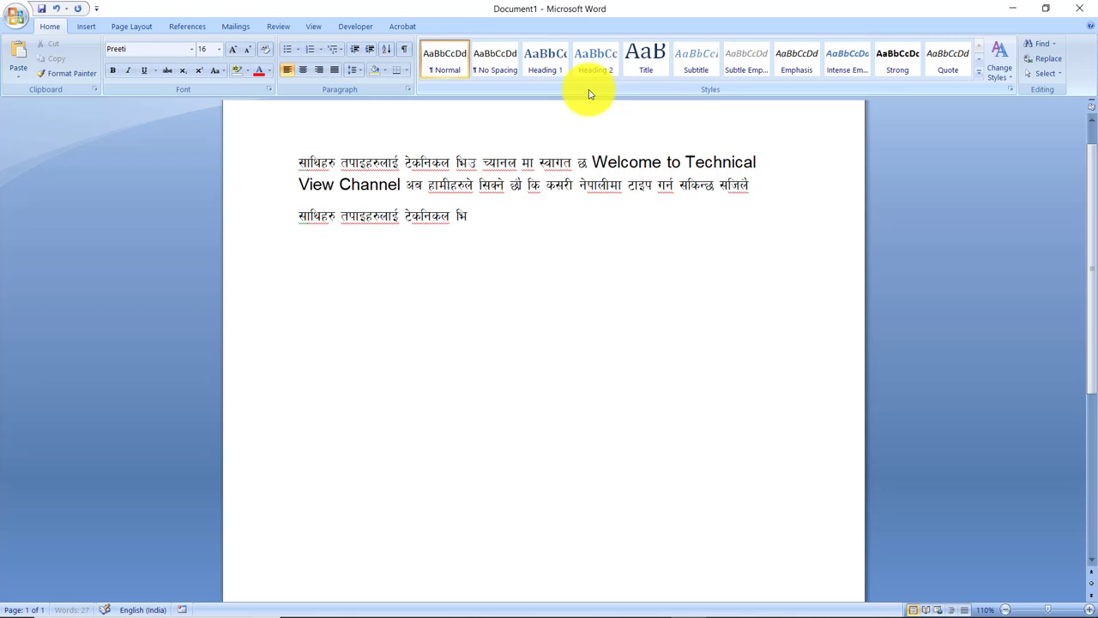
pyautogui.write('pg')
pyautogui.write('n d')
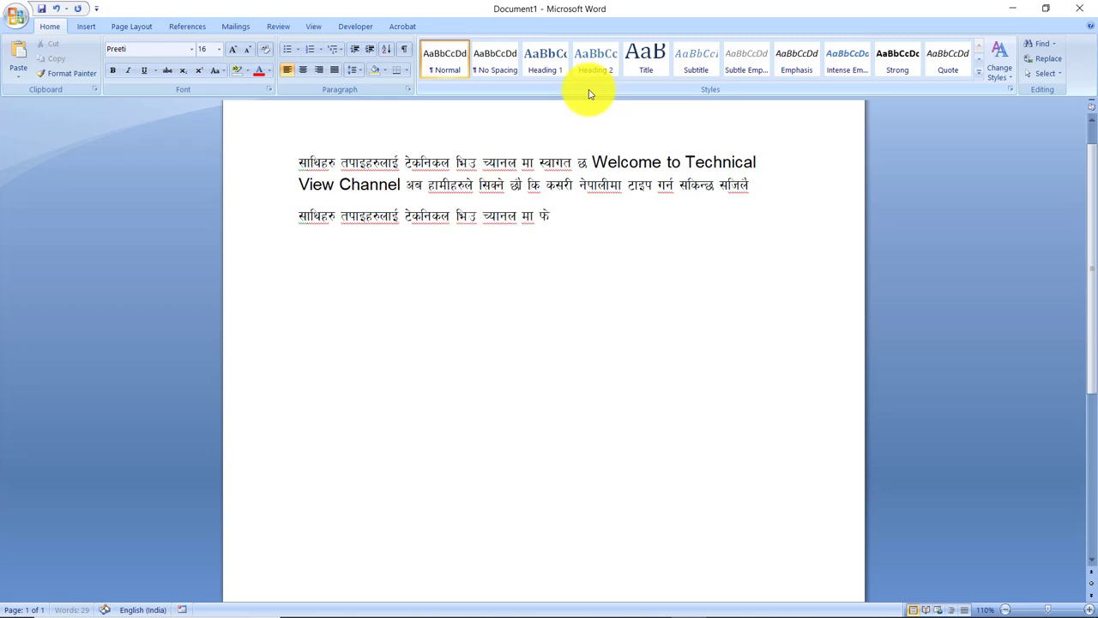
pyautogui.write('/L kg{')
pyautogui.write('L')
pyautogui.write('ut 5')
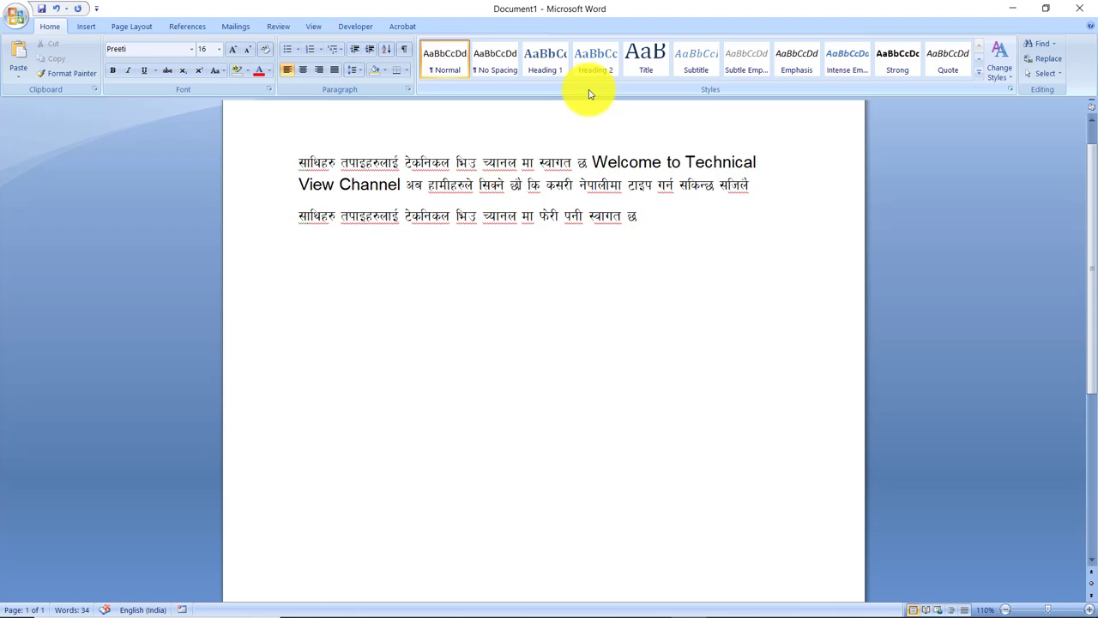
pyautogui.hotkey('ctrl', 'space')
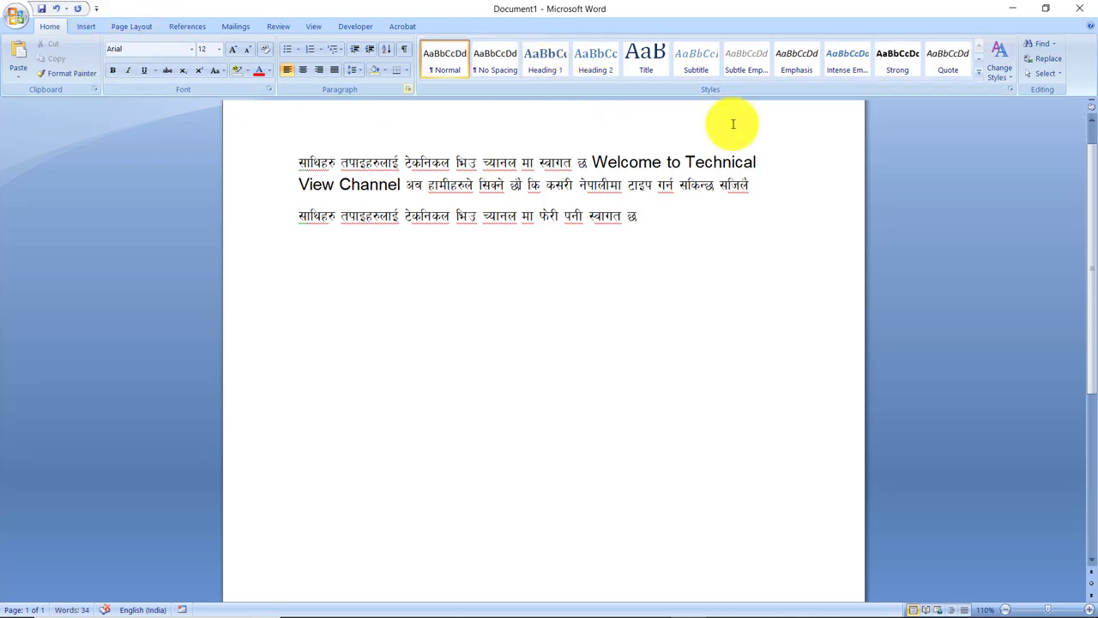
# Add 'Welcome to Technical View Channel' in Arial, then switch back to Preeti
pyautogui.write('W')
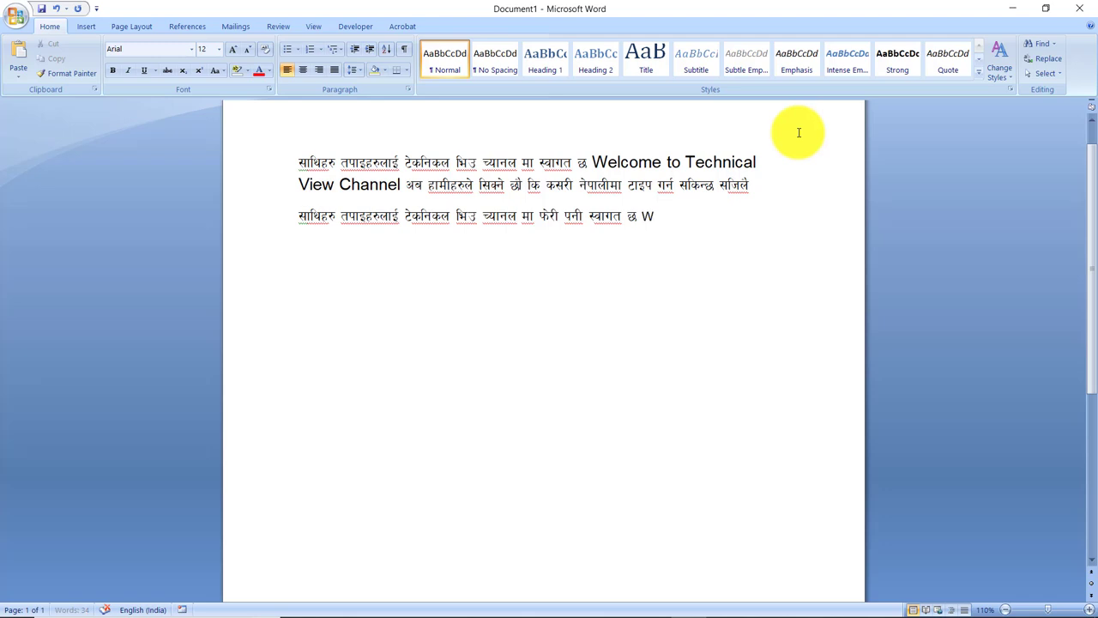
pyautogui.write('elcome')
pyautogui.write(' to Technical ')
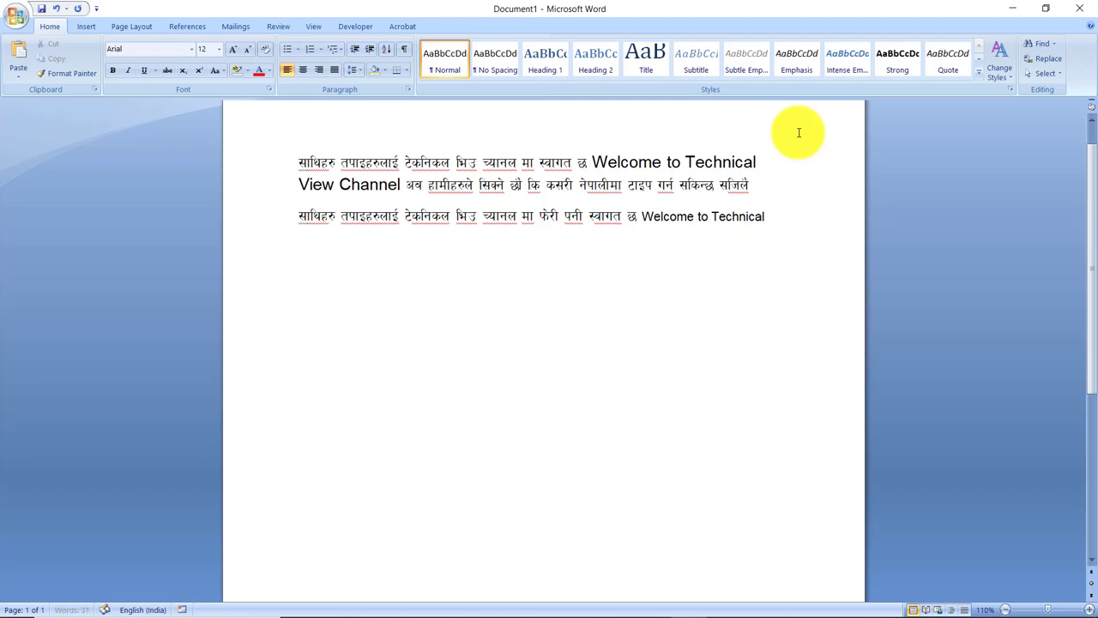
pyautogui.write('View Channel')
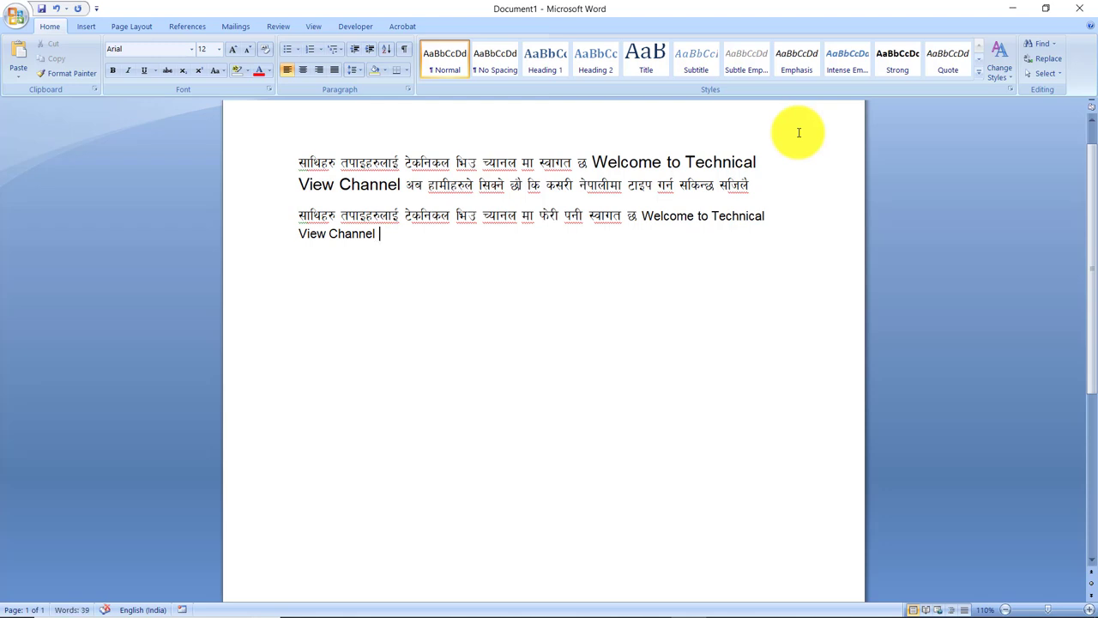
pyautogui.hotkey('alt', 'shift')
# Type the Nepali sign-off about meeting again in a new video in Preeti
pyautogui.write('sF')
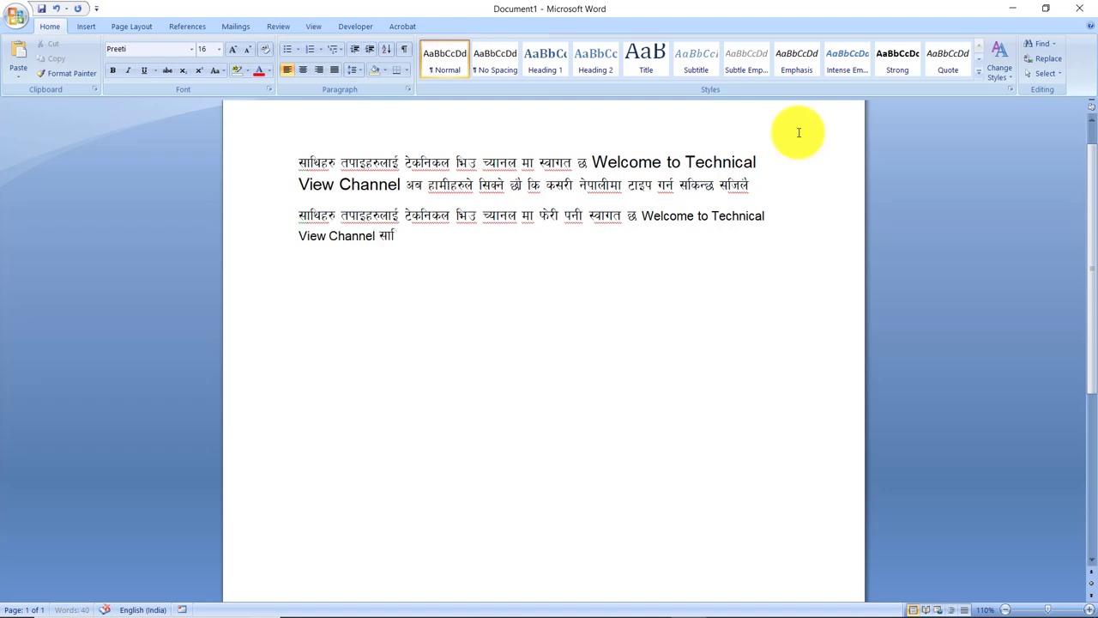
pyautogui.write('?')
pyautogui.write('sf]')
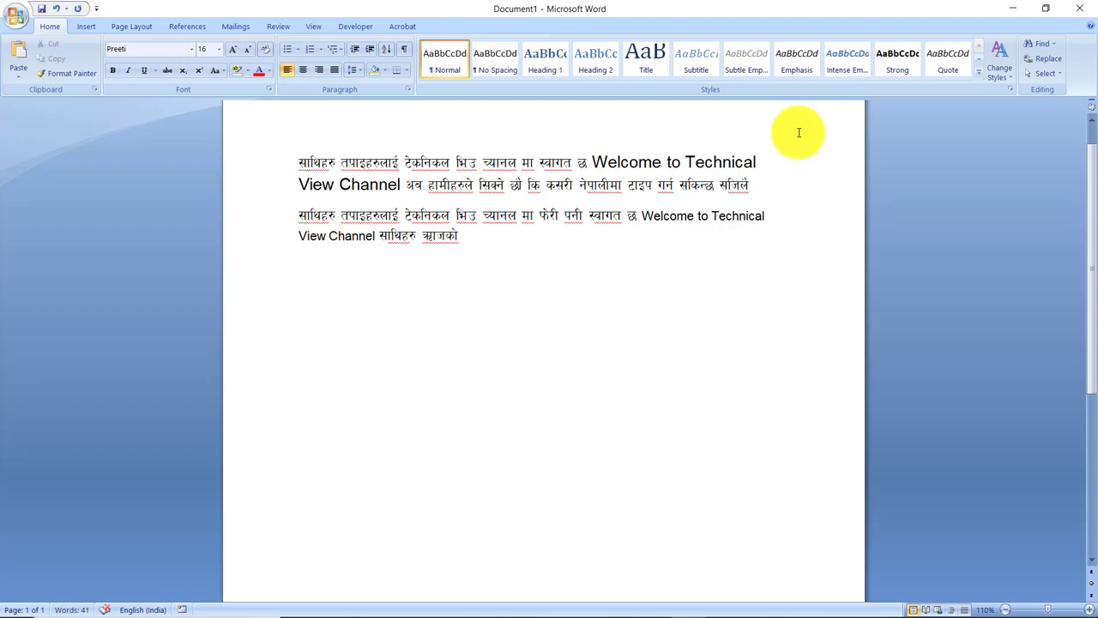
pyautogui.write('nfuL')
pyautogui.write('olt')
pyautogui.write(' g ly')
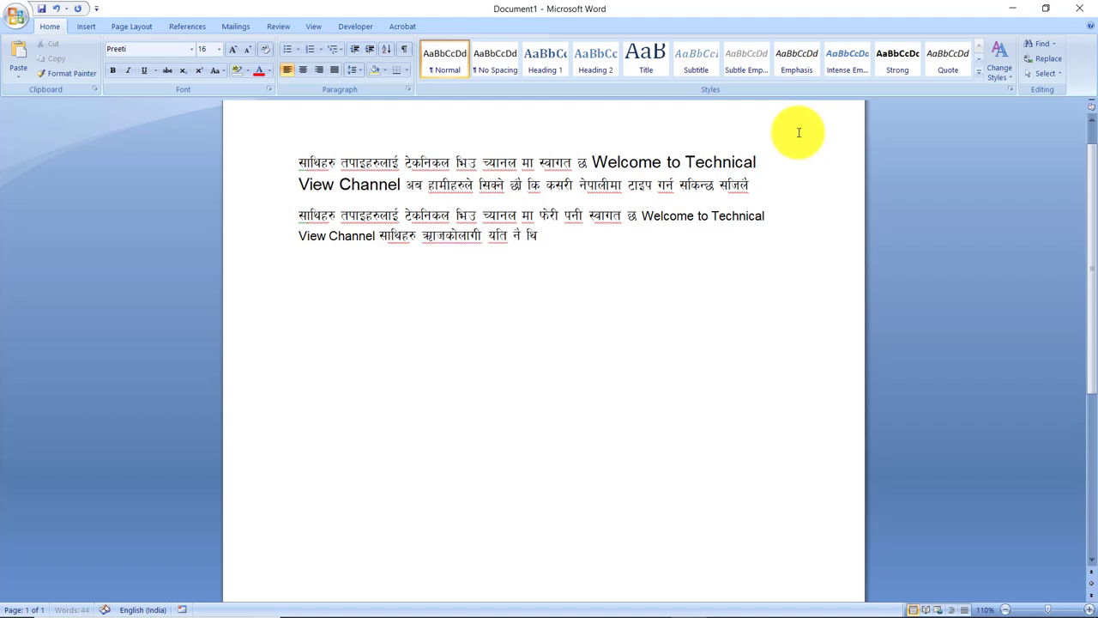
pyautogui.write('o km')
pyautogui.write('L e]')
pyautogui.write('6f')
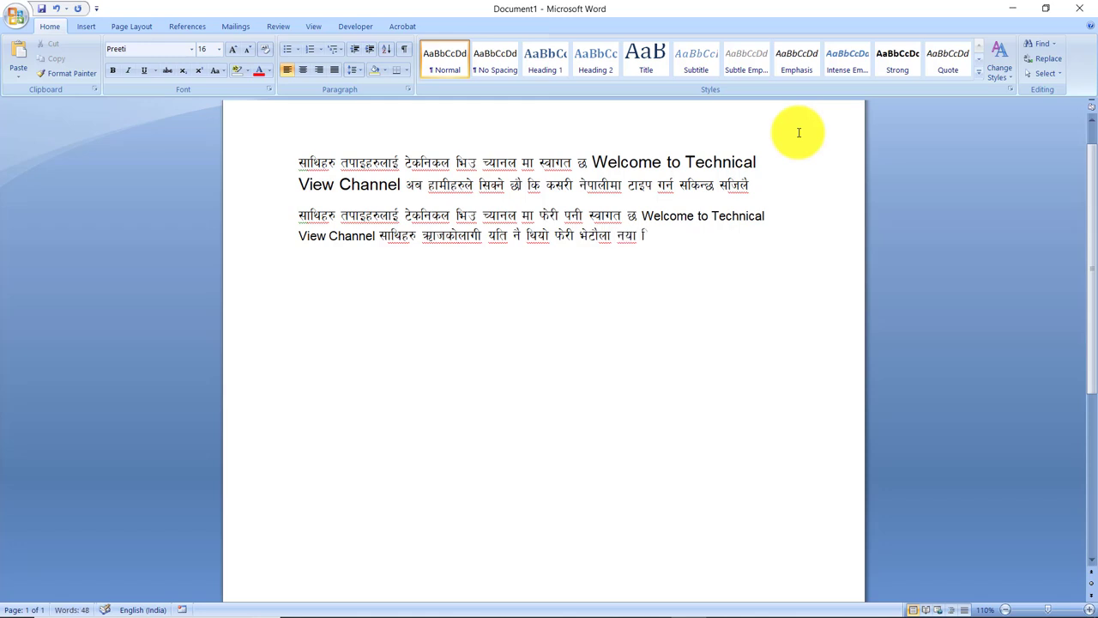
pyautogui.write('el8')
pyautogui.write('of]df')
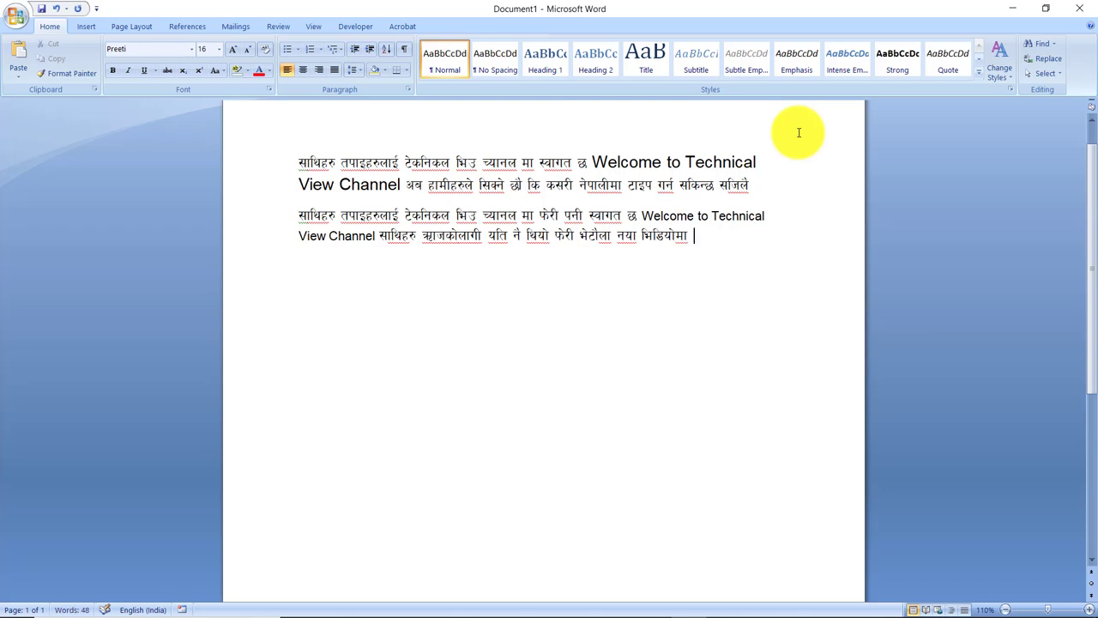